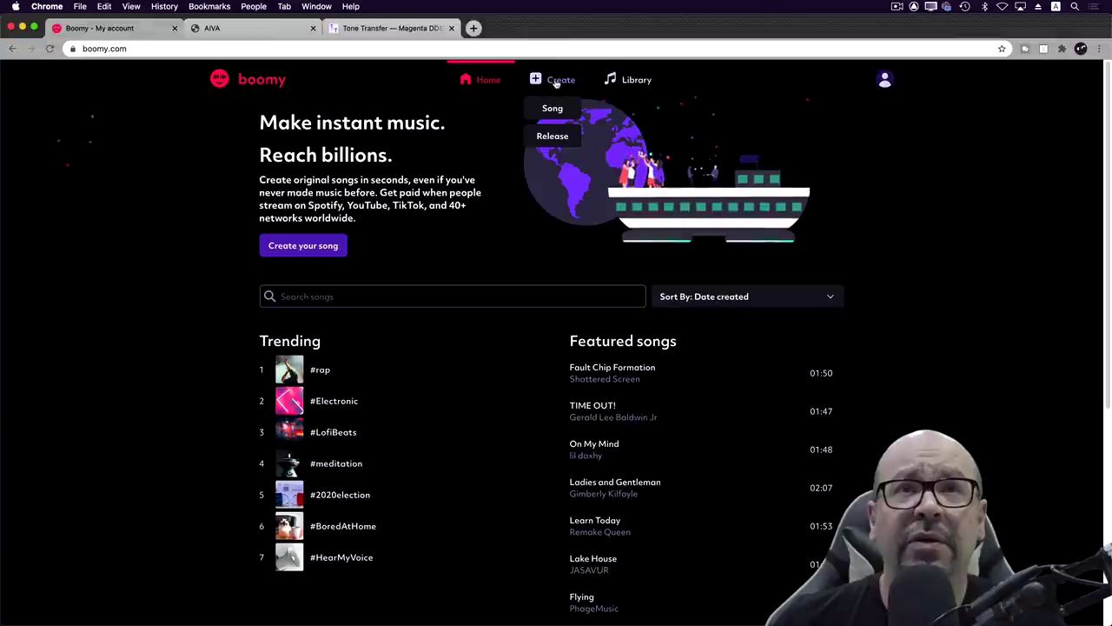
- Start a new song in the Rap Beats category and preview the Housified, Icy and R&B styles
left_click(553, 108)
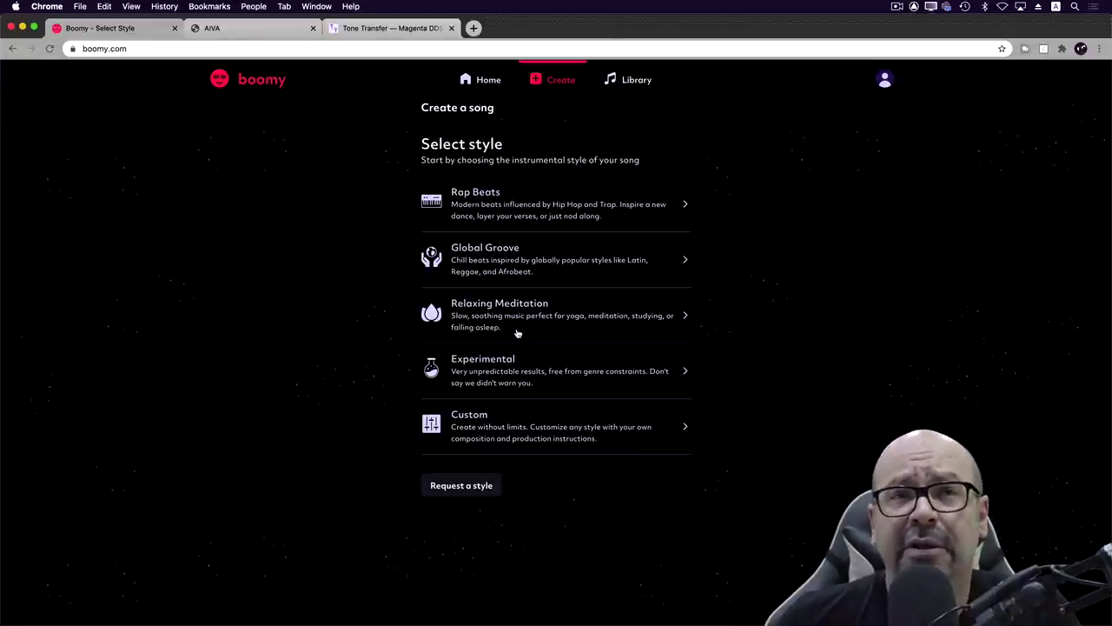
left_click(519, 207)
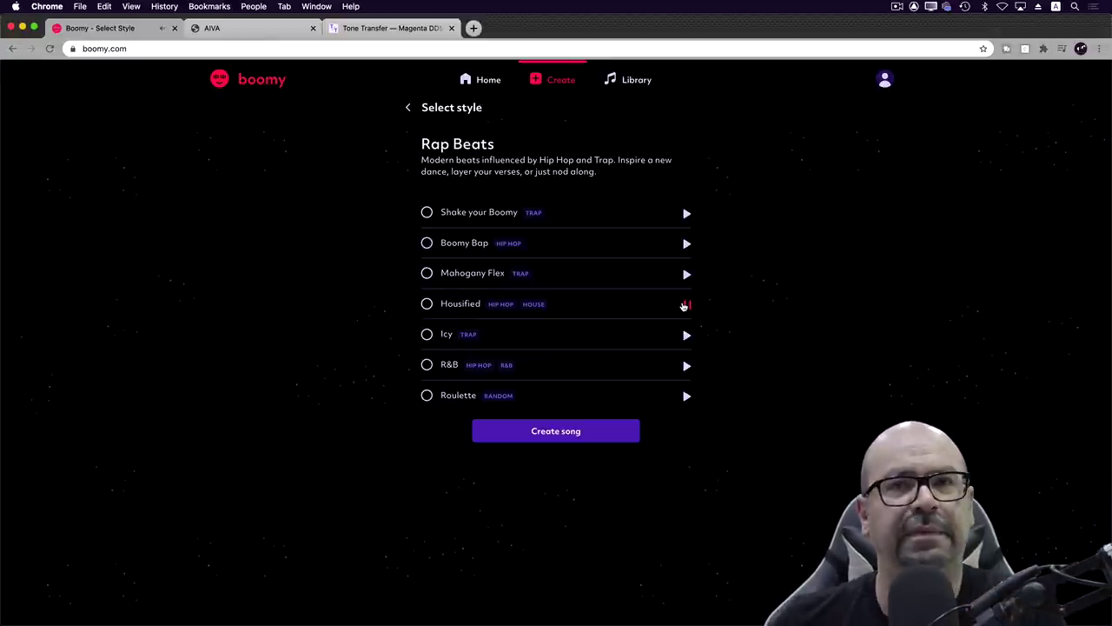
left_click(685, 306)
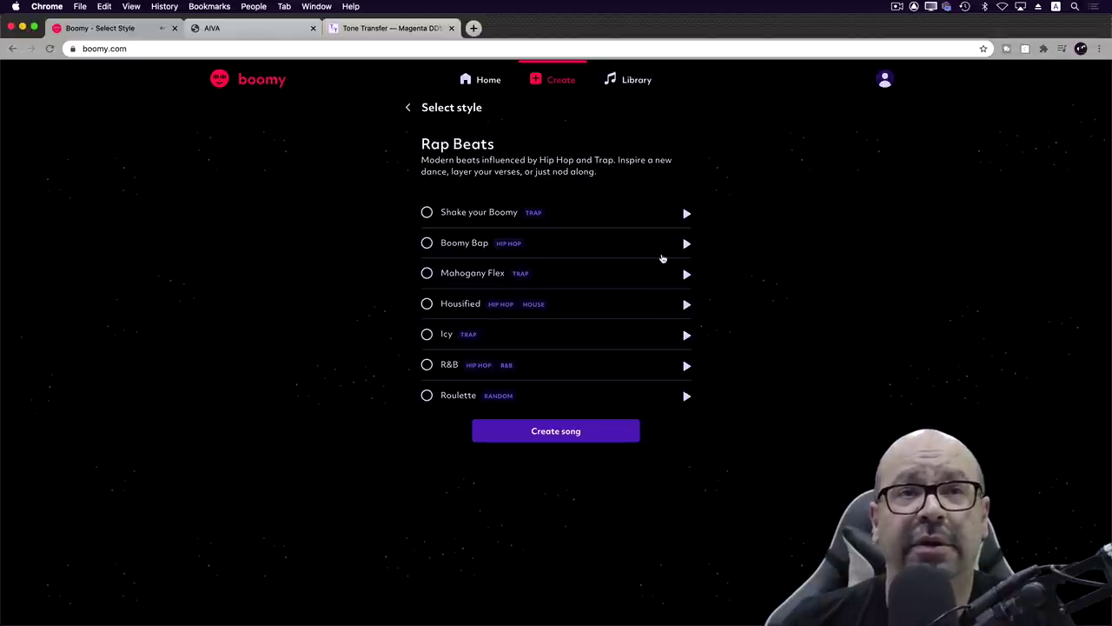
left_click(686, 335)
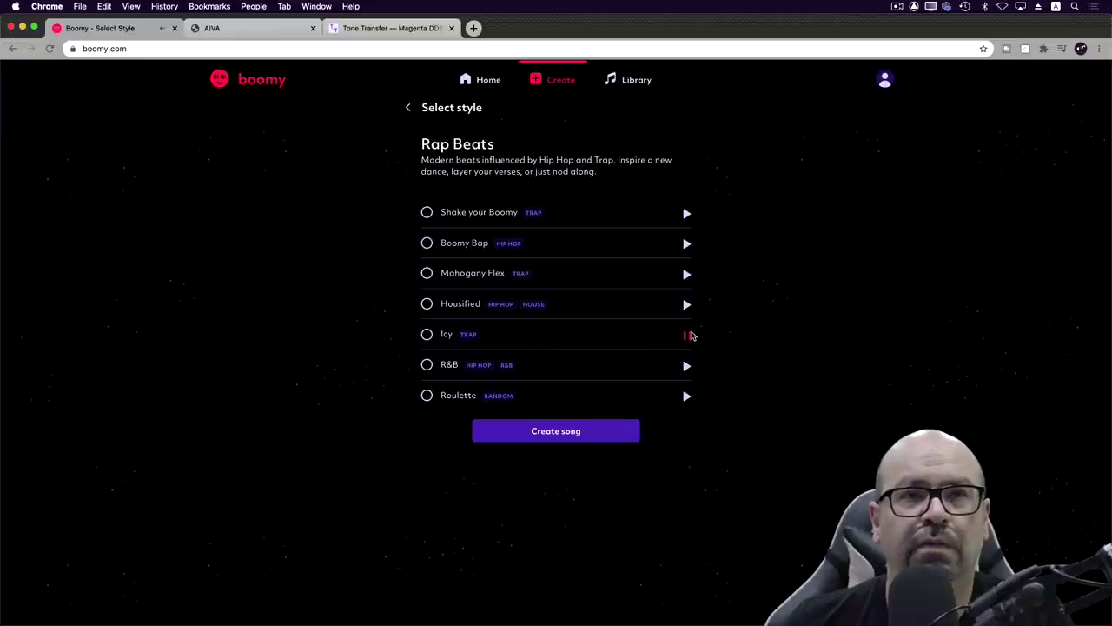
left_click(687, 366)
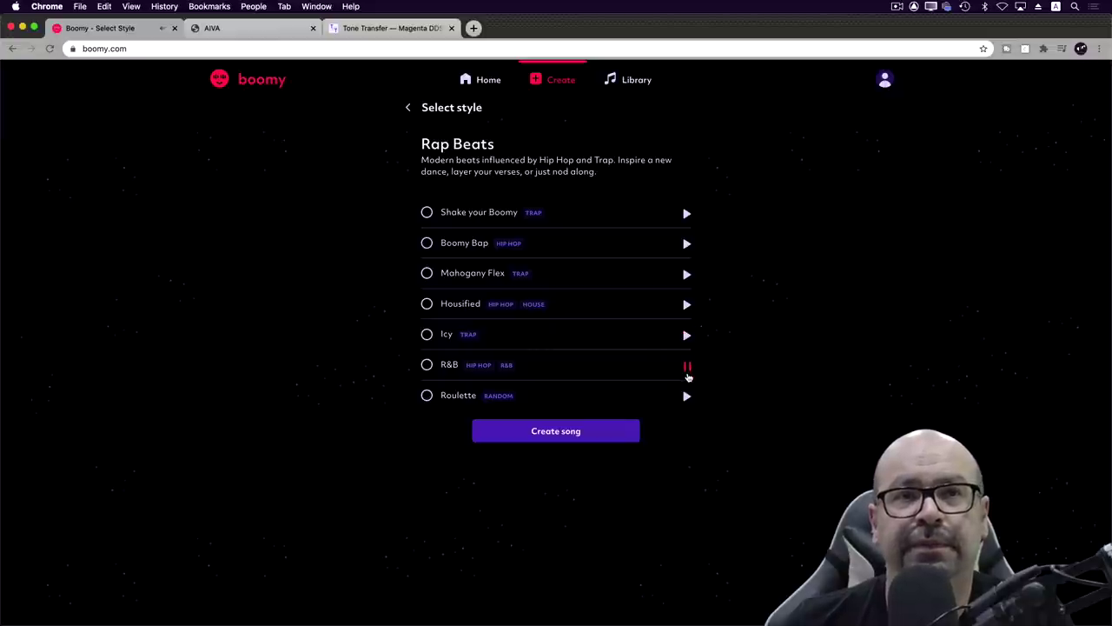
left_click(682, 367)
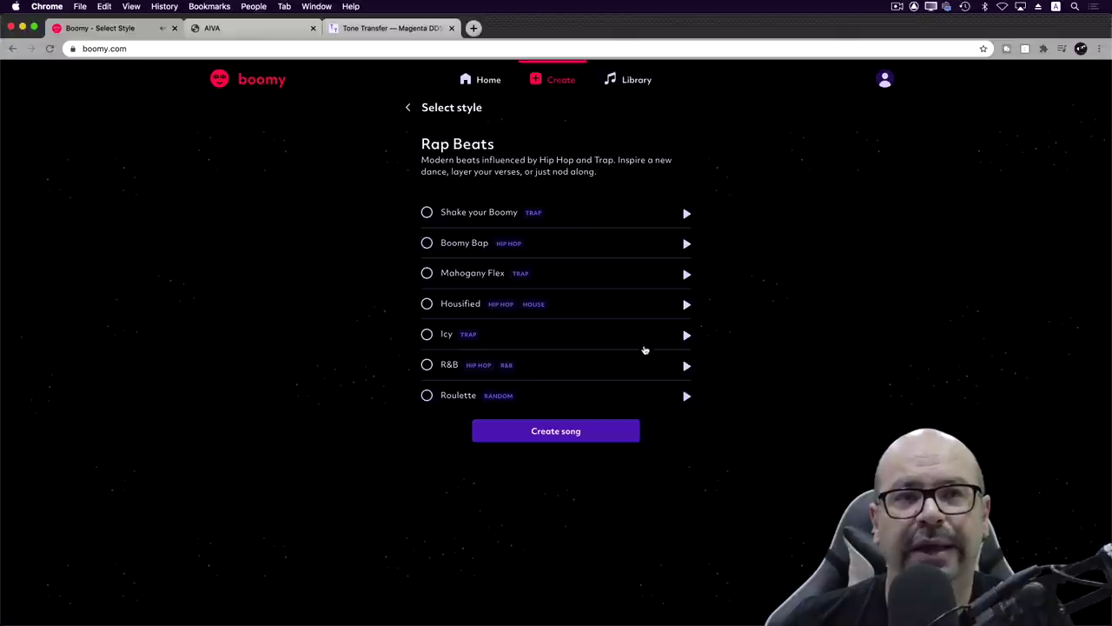
- Create the song in the R&B style, listen to it and pause its playback
left_click(426, 365)
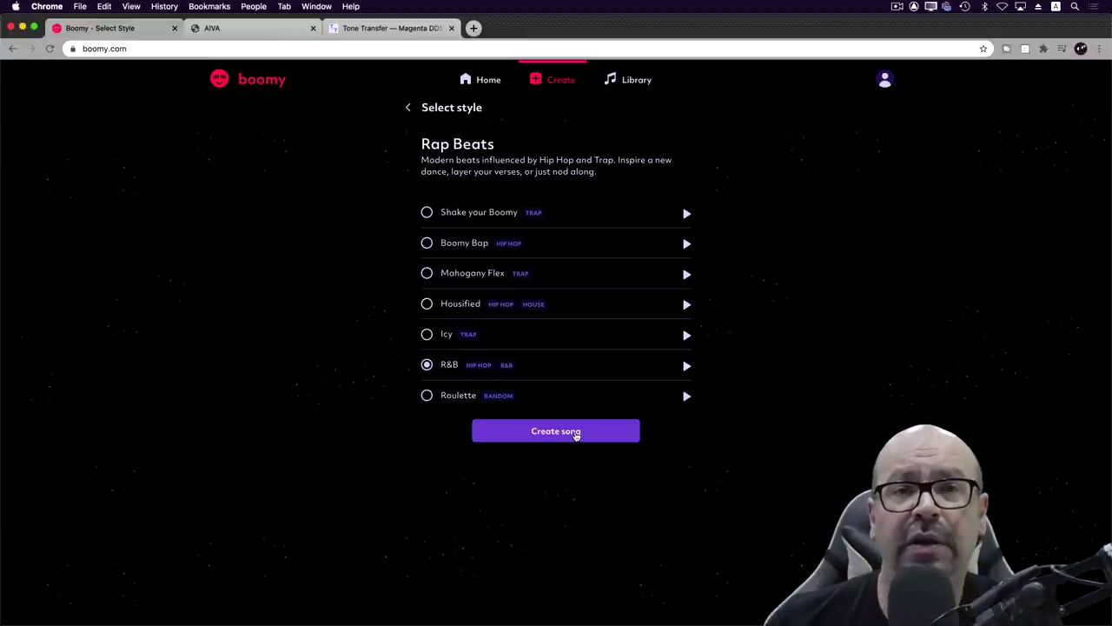
left_click(575, 433)
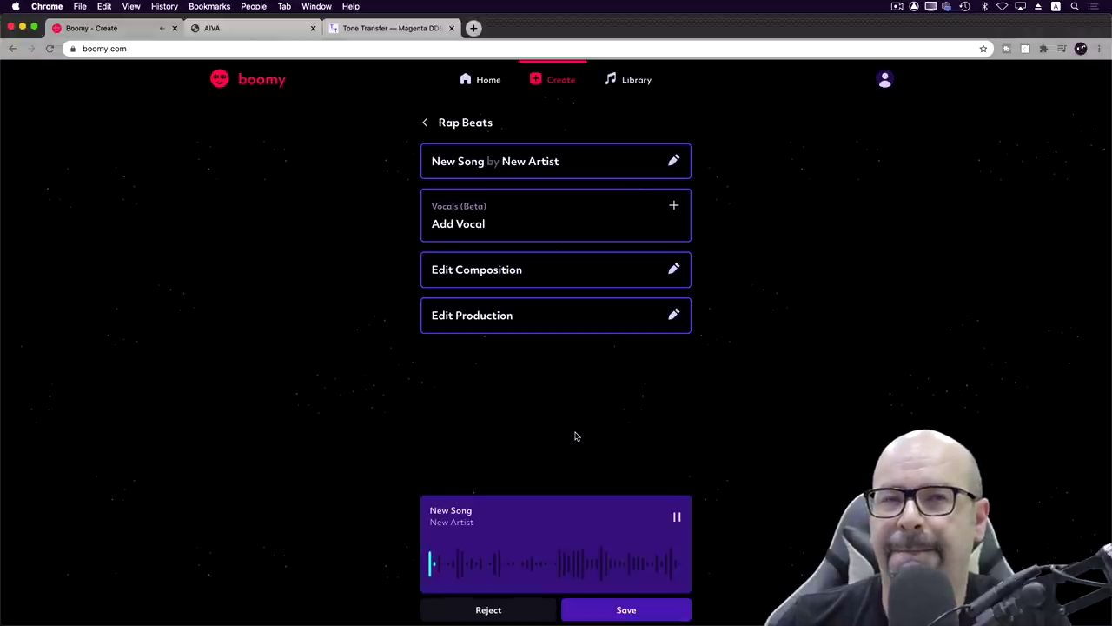
left_click(677, 517)
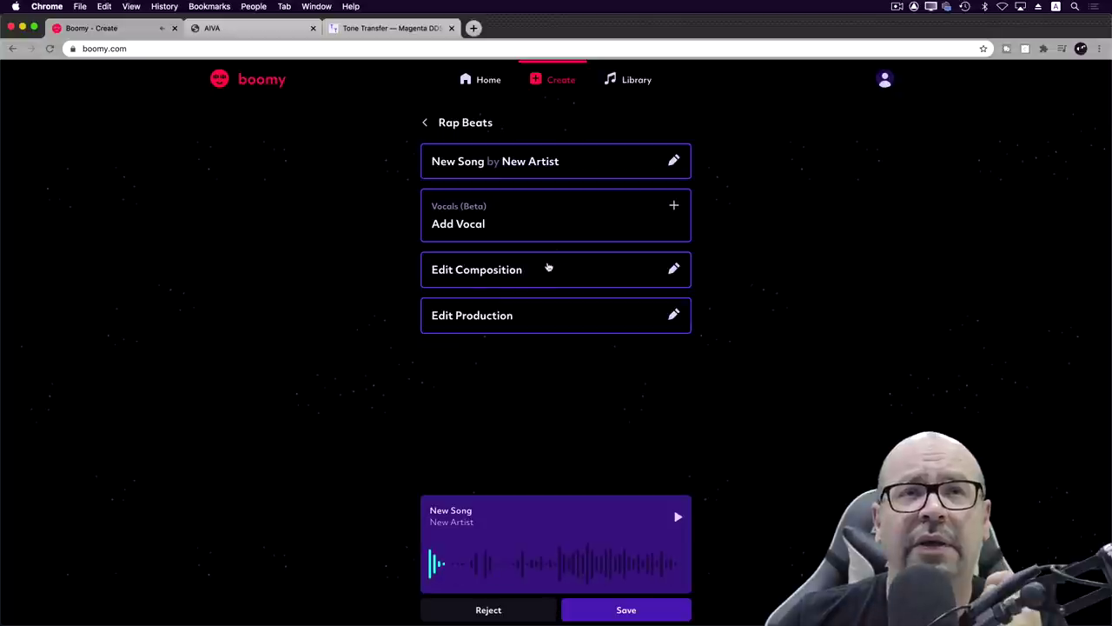
- Rewrite the song's R&B composition with tempo 73, drum density 6 and a higher lead density
left_click(514, 273)
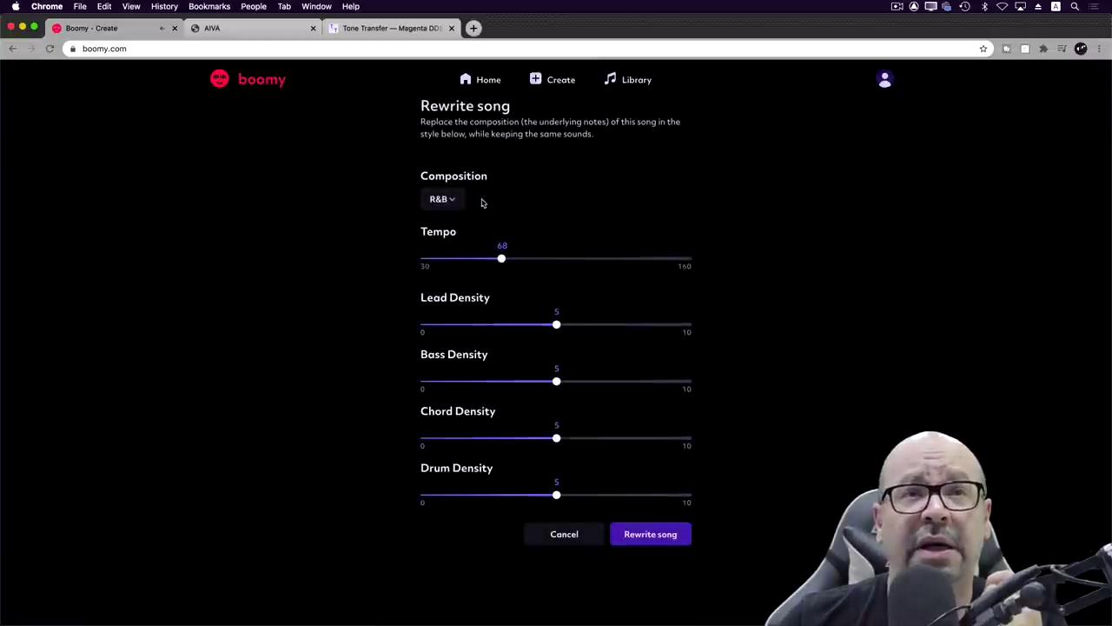
left_click_drag(502, 258, 512, 260)
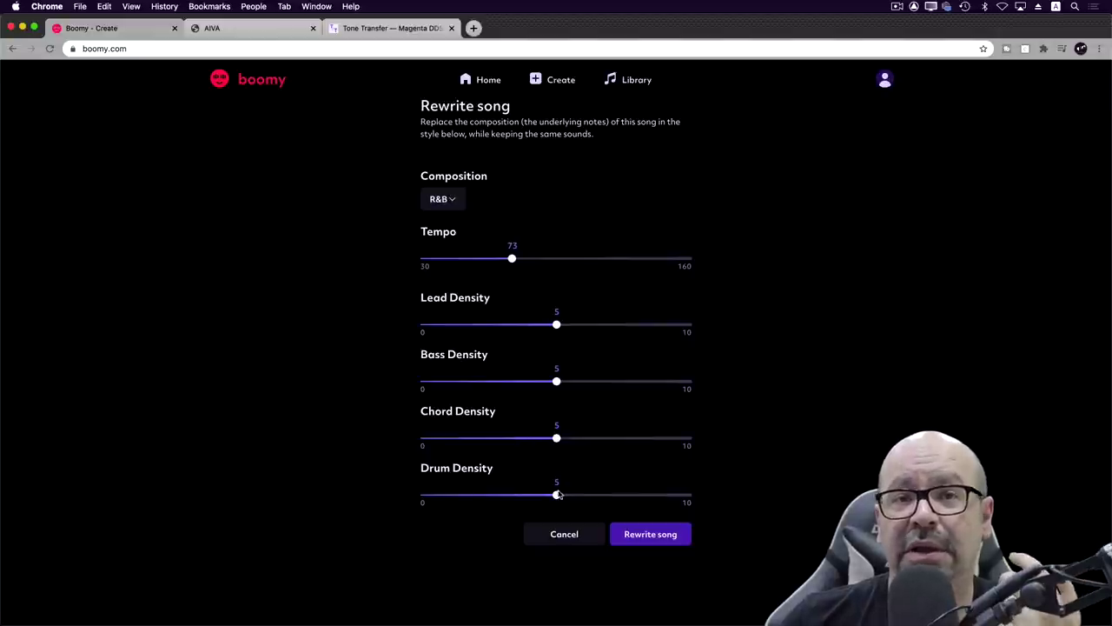
left_click_drag(556, 496, 580, 494)
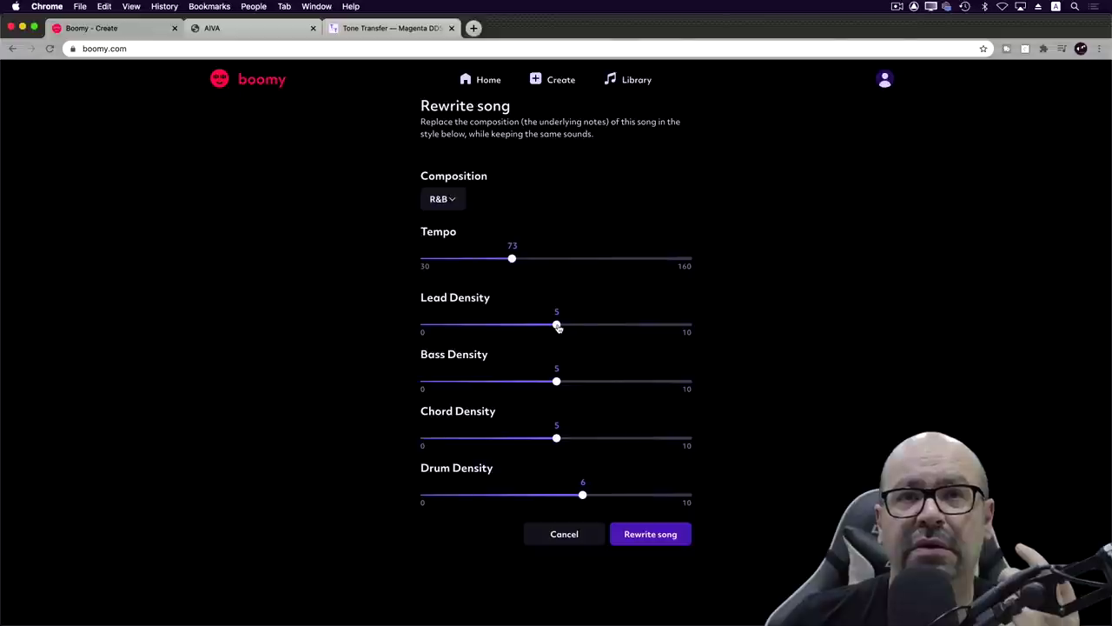
left_click_drag(558, 327, 583, 326)
left_click(675, 534)
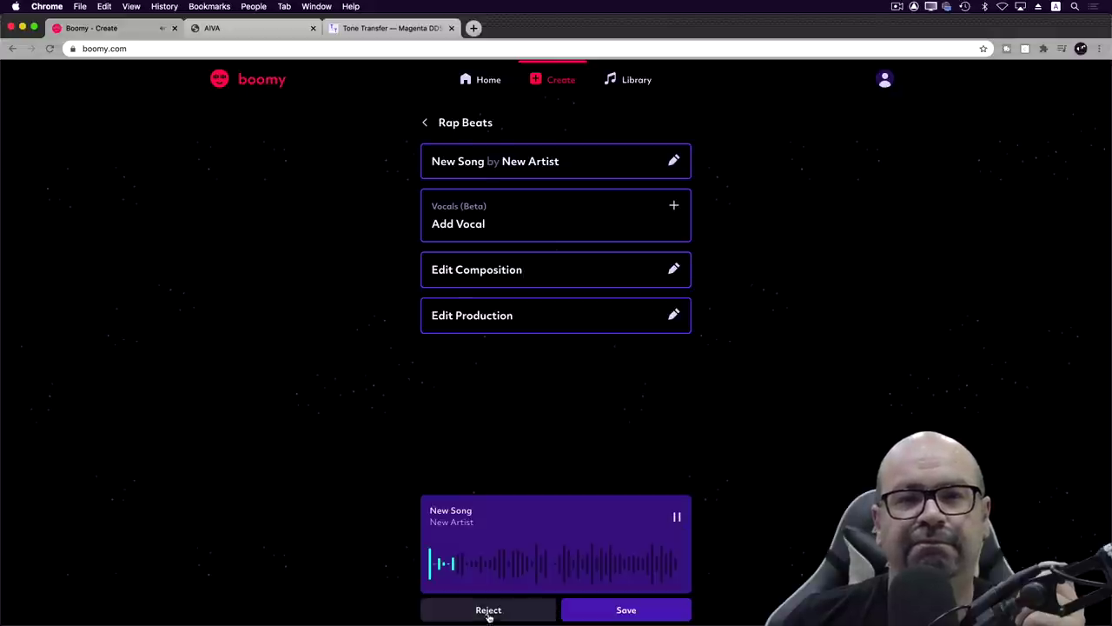
- Pause and reject the rewritten song, and listen to part of the replacement song
left_click(676, 518)
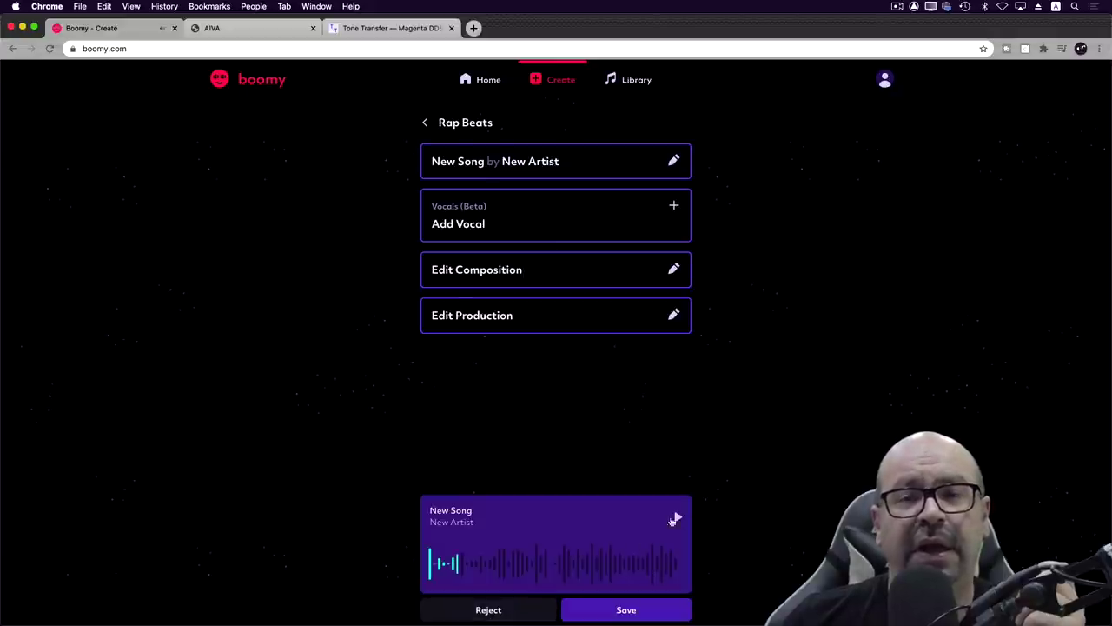
left_click(521, 611)
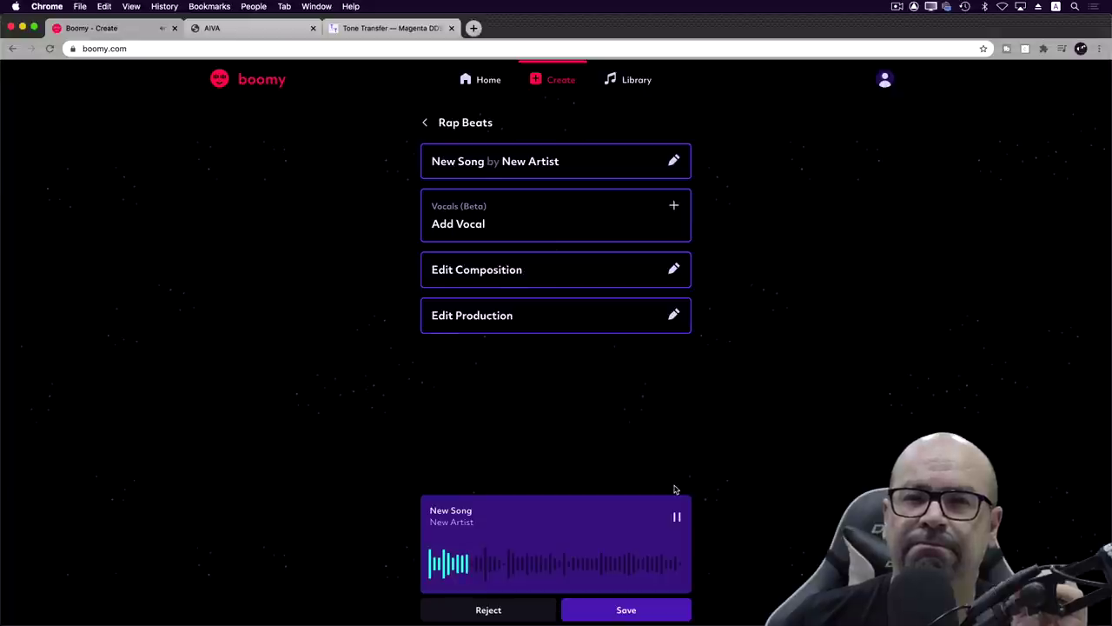
left_click(677, 517)
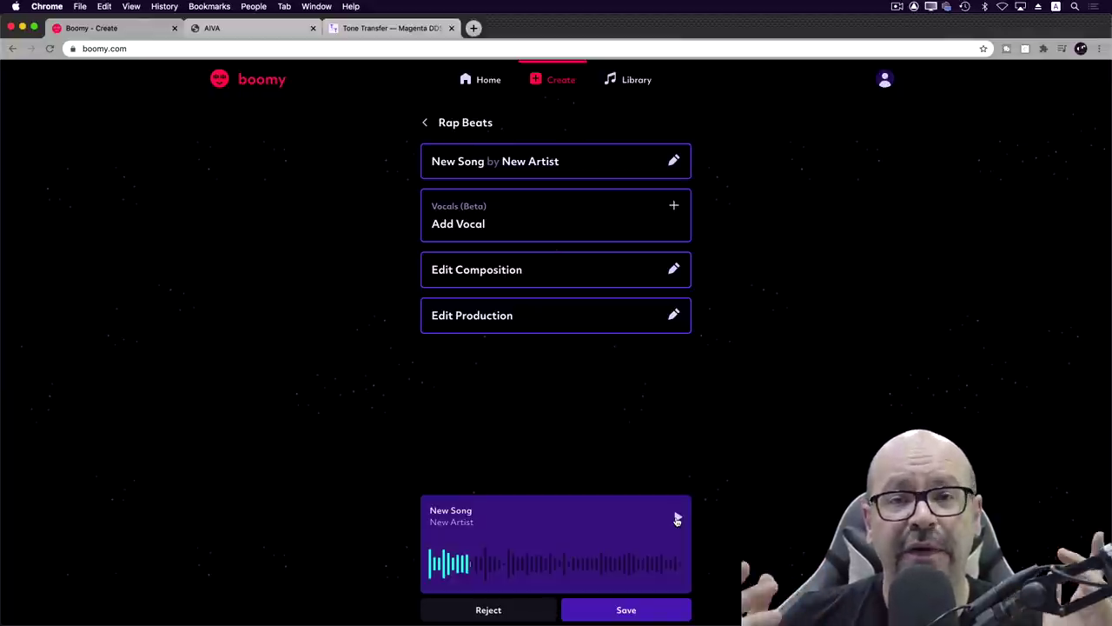
- Switch to AIVA and create two Epic Orchestral tracks with automatic pacing and a duration of 0'30 - 1'00
left_click(247, 30)
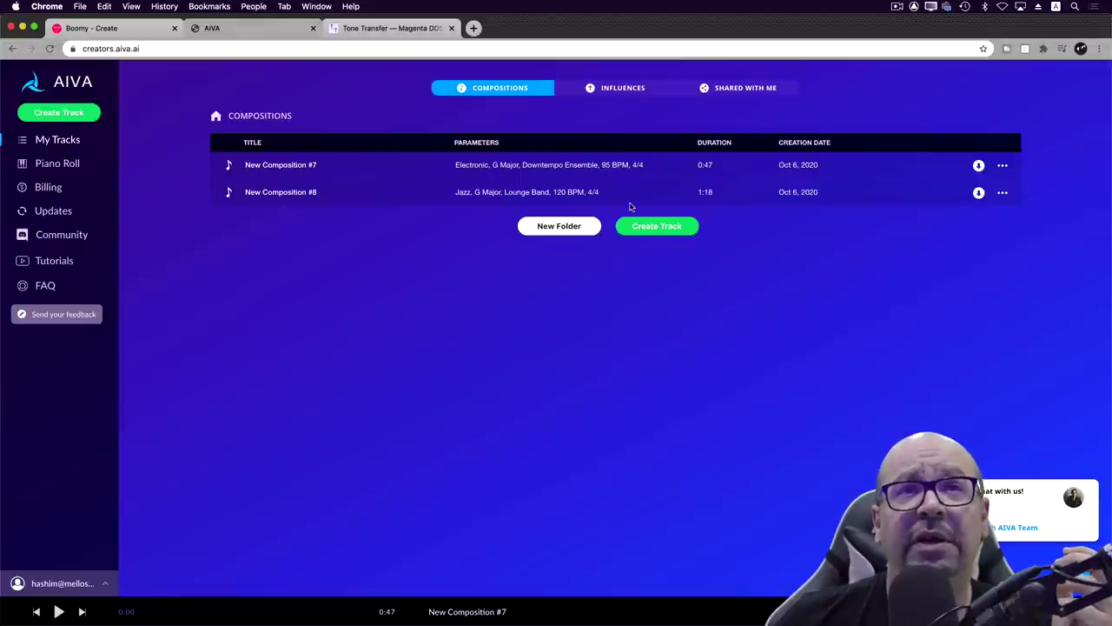
left_click(645, 227)
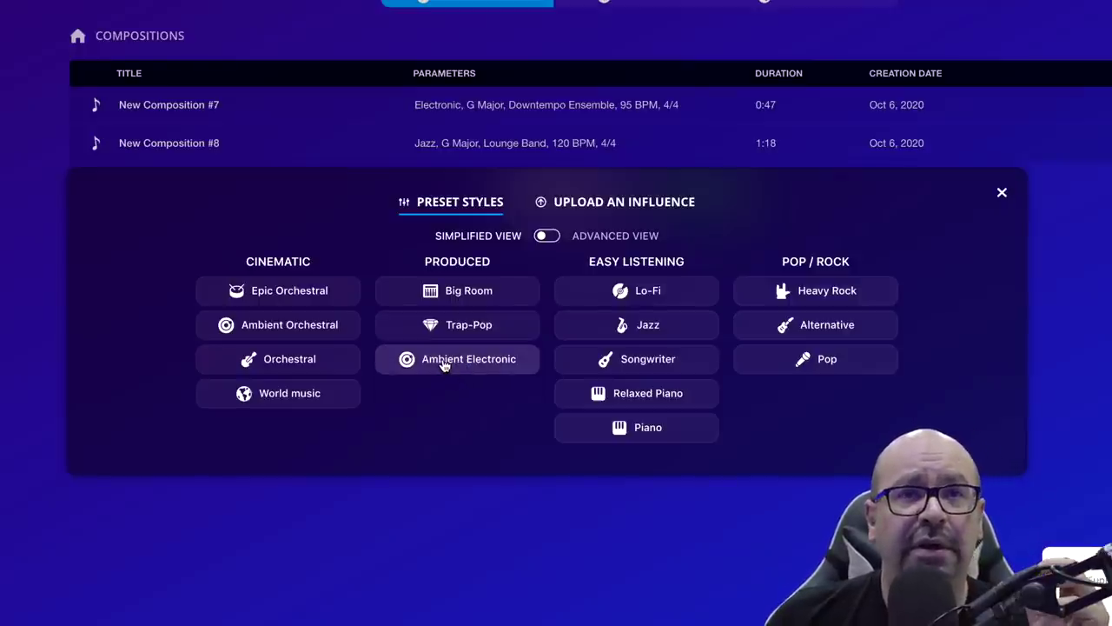
left_click(300, 290)
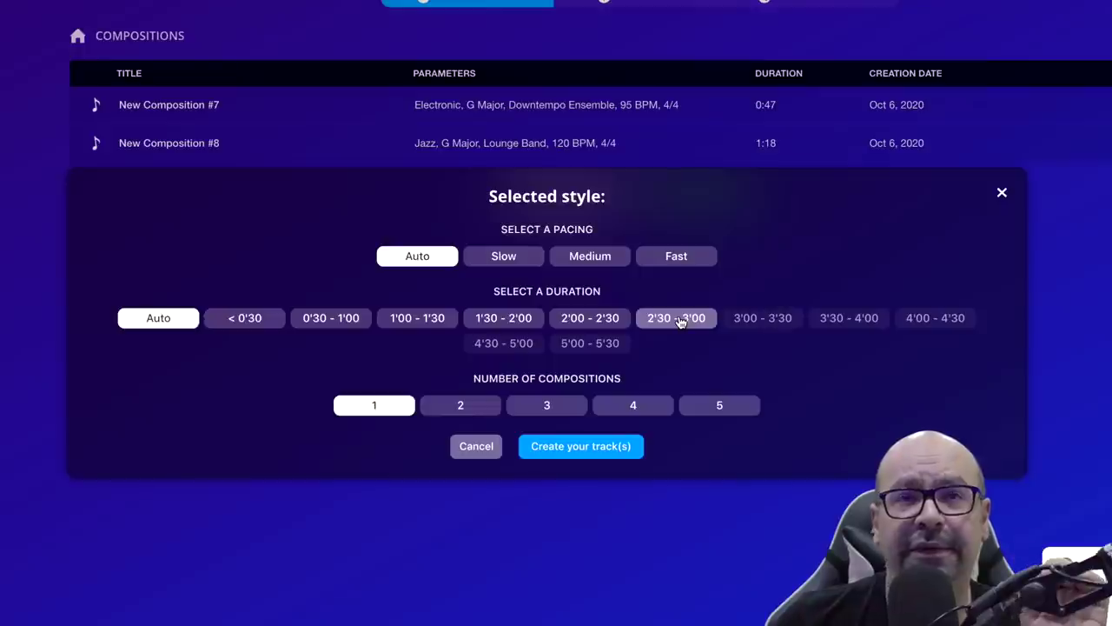
left_click(328, 327)
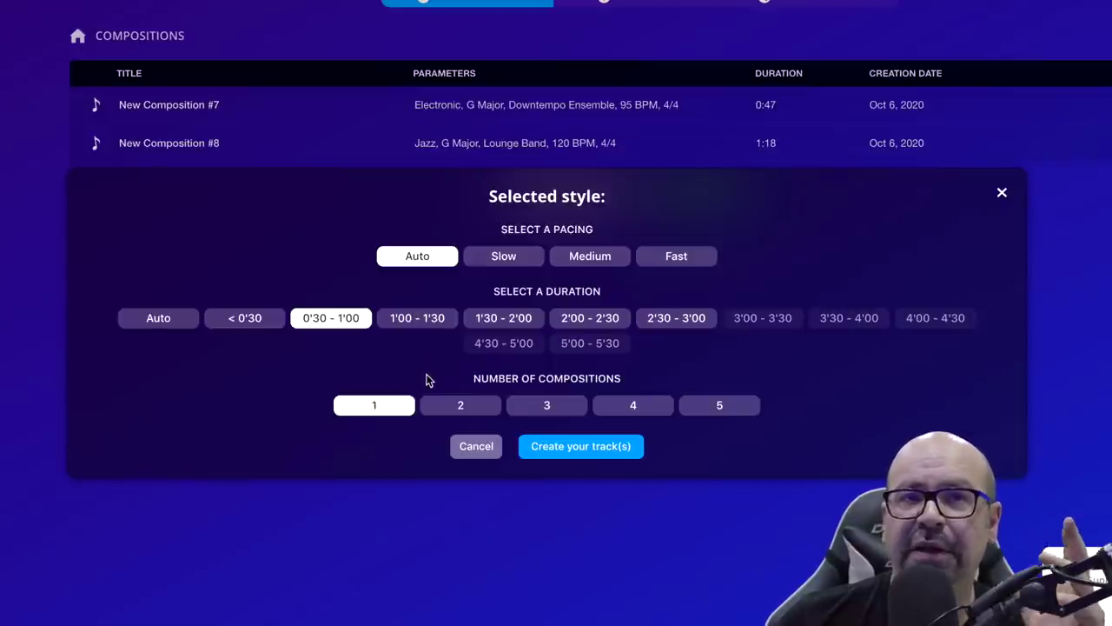
left_click(448, 414)
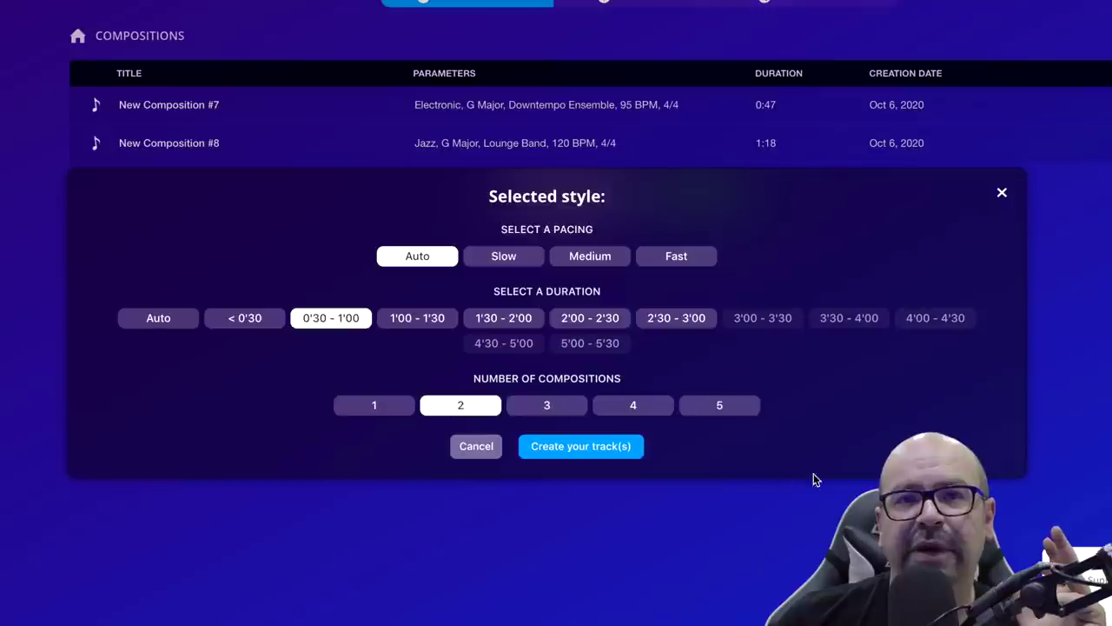
left_click(584, 450)
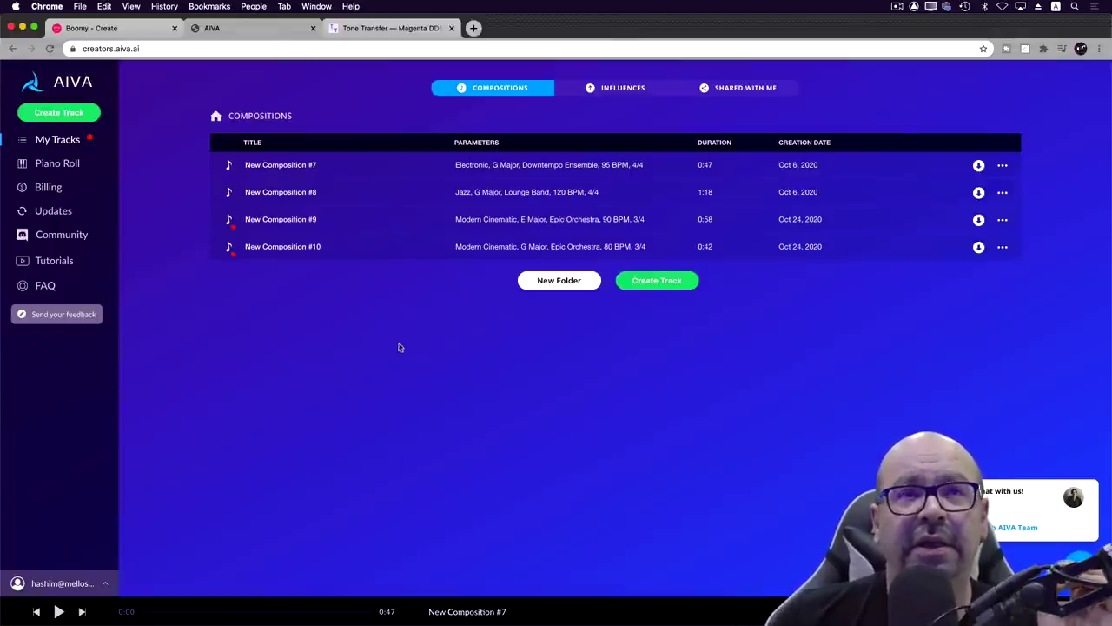
- Listen to New Composition #9 and New Composition #10, stopping each one's playback
left_click(229, 220)
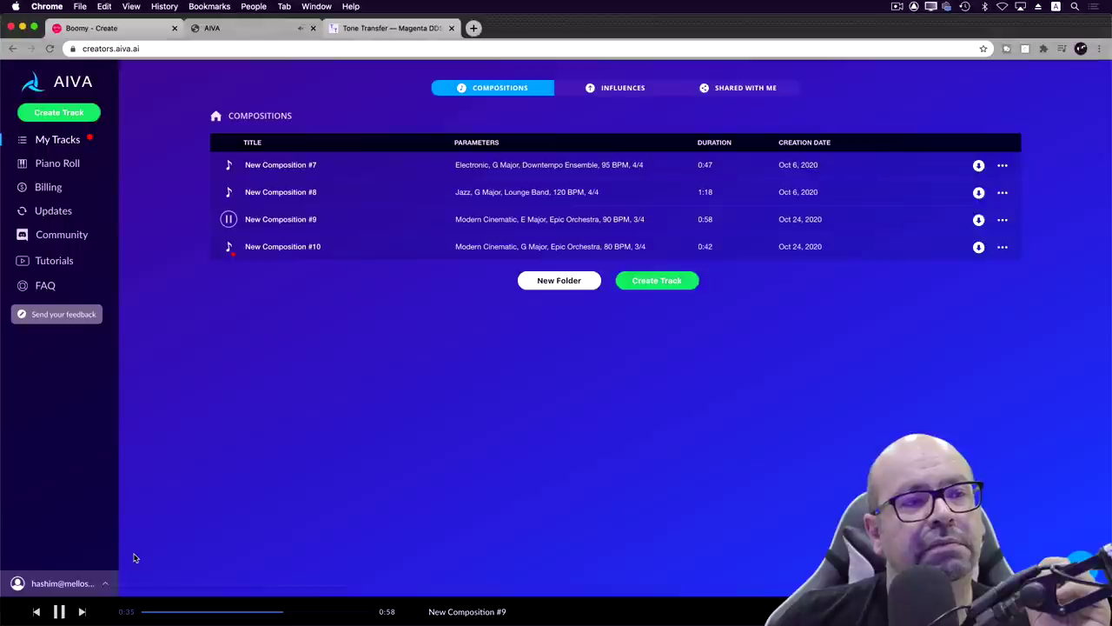
left_click(62, 612)
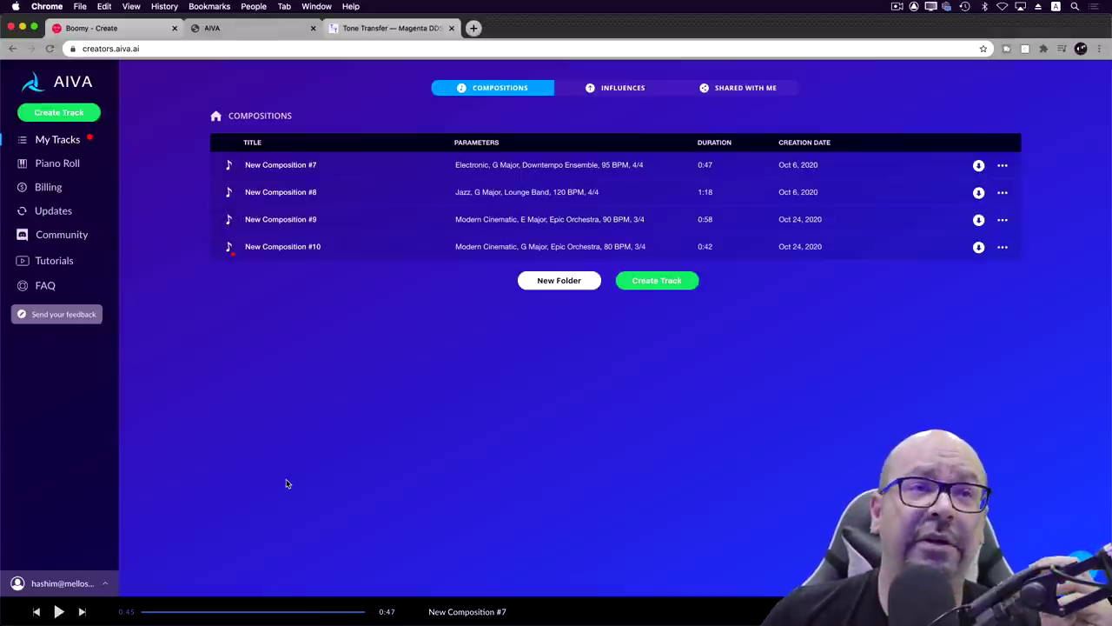
mouse_move(229, 249)
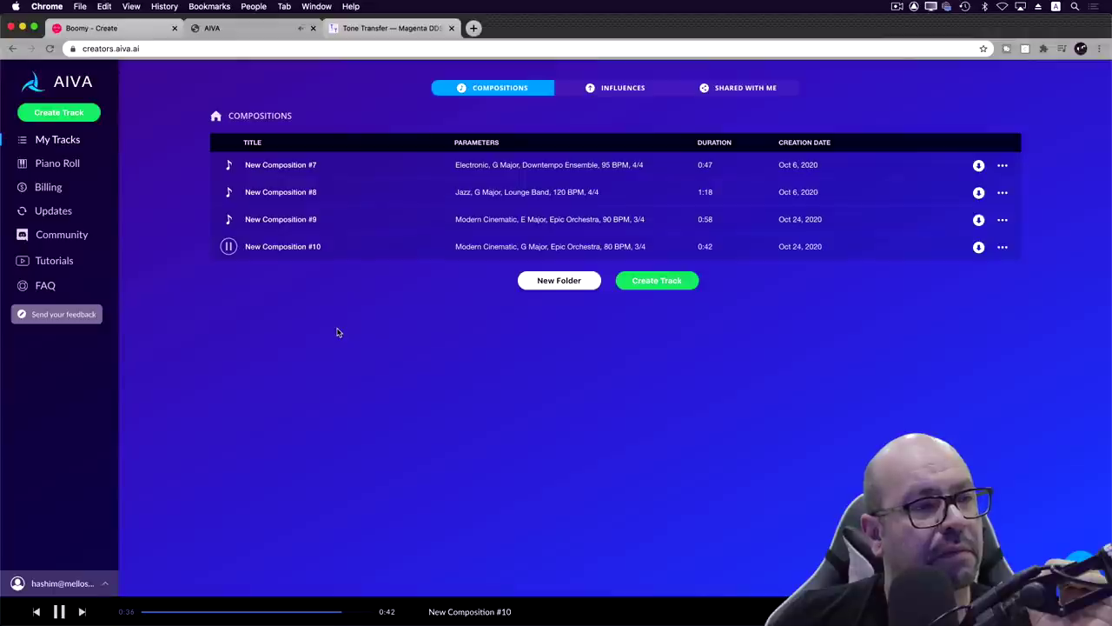
key("space")
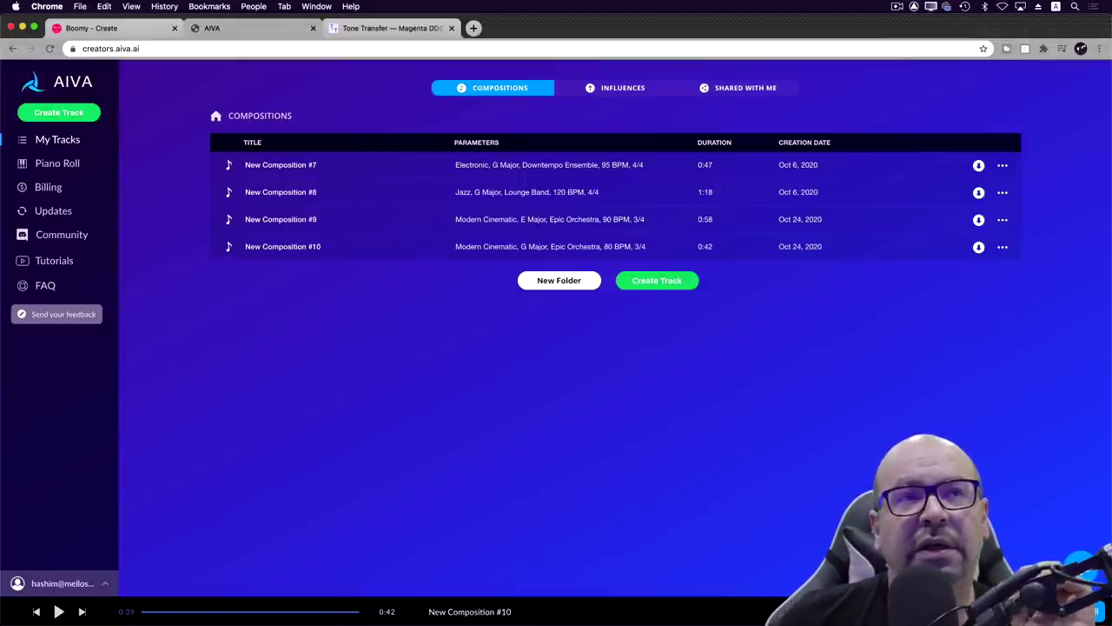
- Open New Composition #10 in the piano roll and examine its chords, bass and melody layers
left_click(1082, 611)
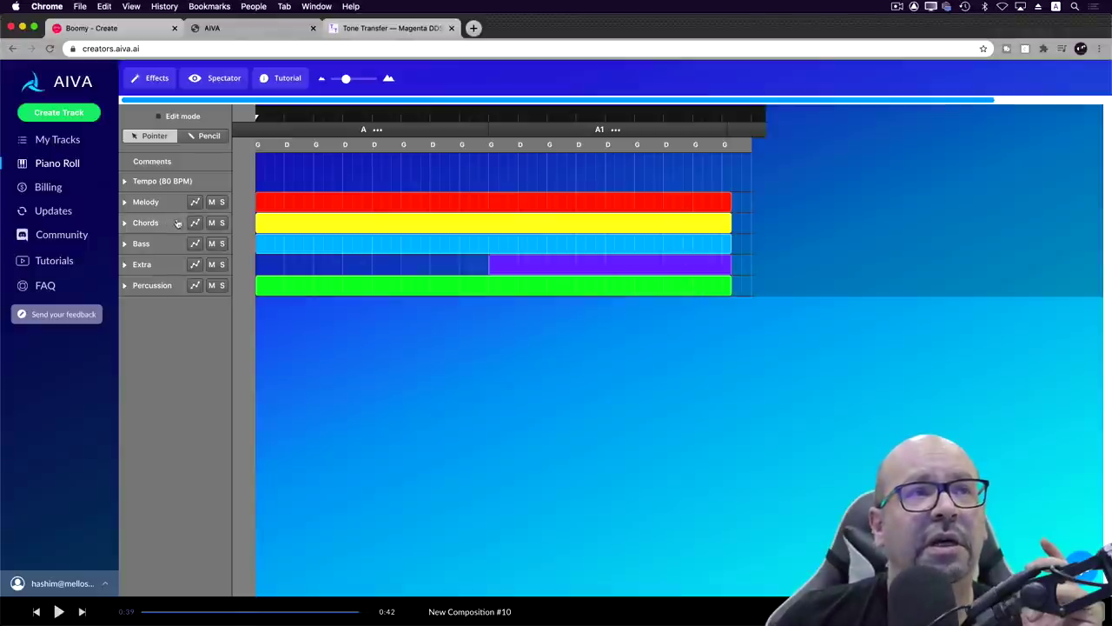
left_click(125, 223)
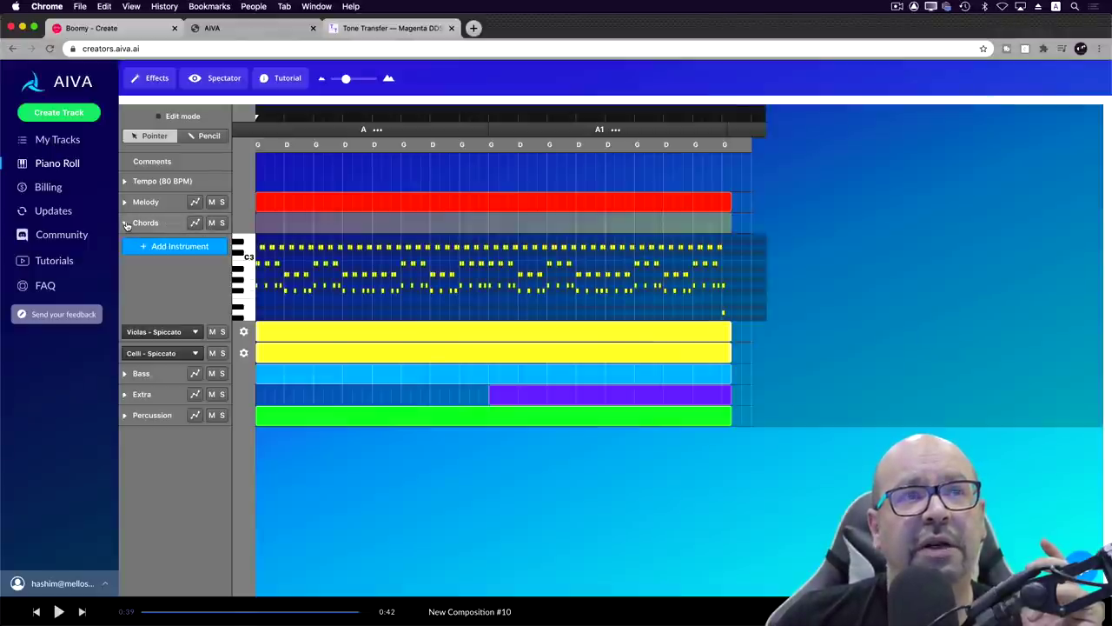
left_click(125, 374)
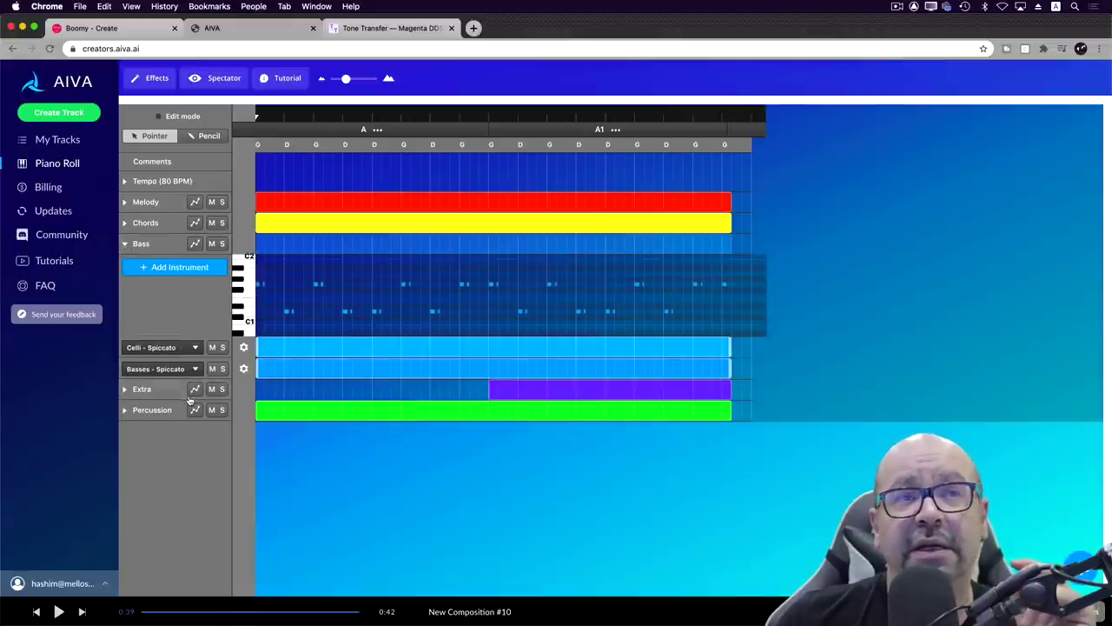
left_click(124, 222)
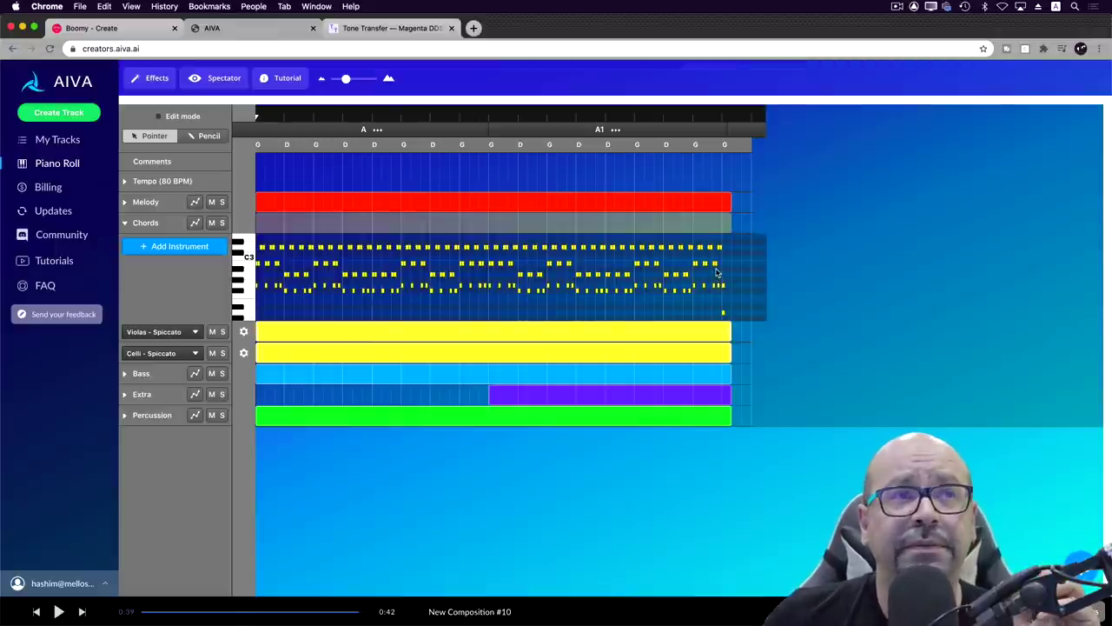
left_click(125, 202)
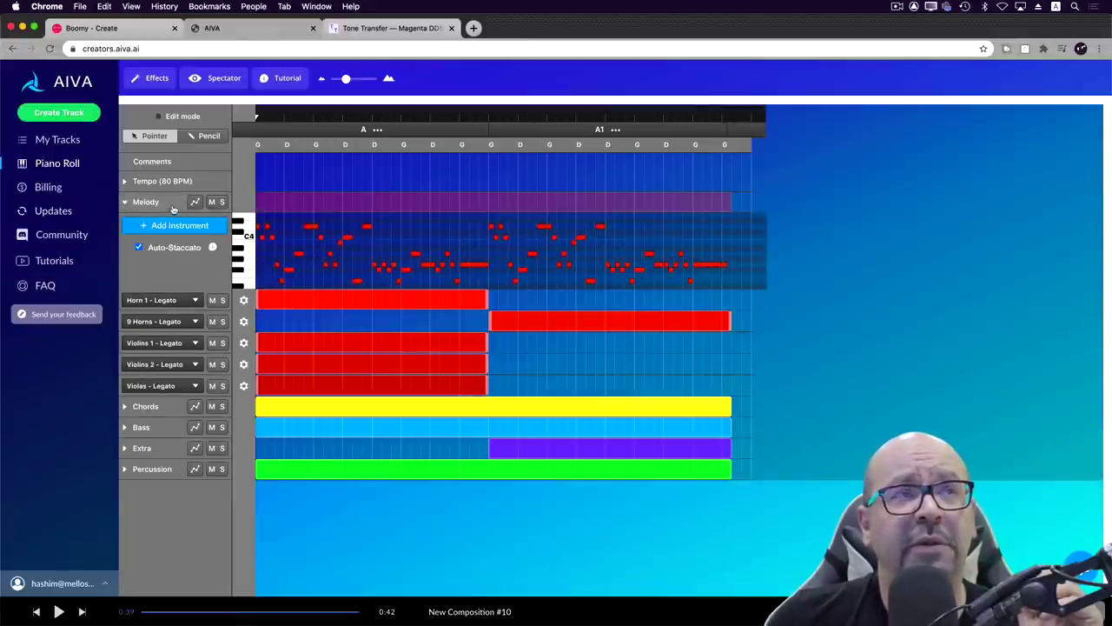
- Mute and unmute the Melody layer in the piano roll and dismiss the rendering tip
left_click(212, 203)
left_click(212, 203)
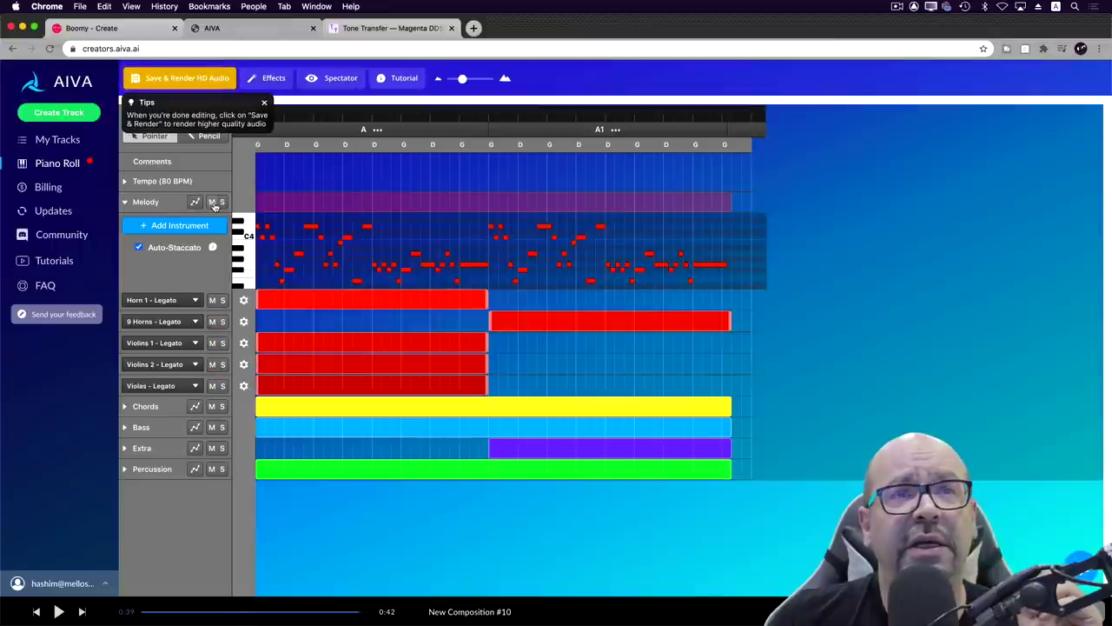
left_click(264, 104)
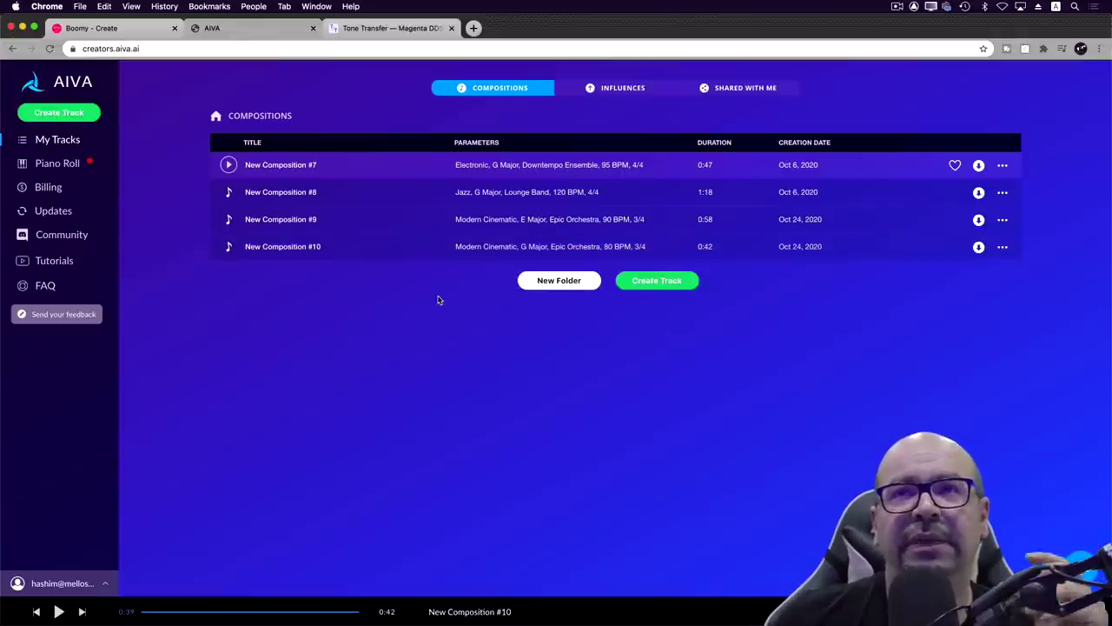
- Create one Electronic track from the advanced preset styles with automatic key signature, instrumentation and duration
left_click(650, 283)
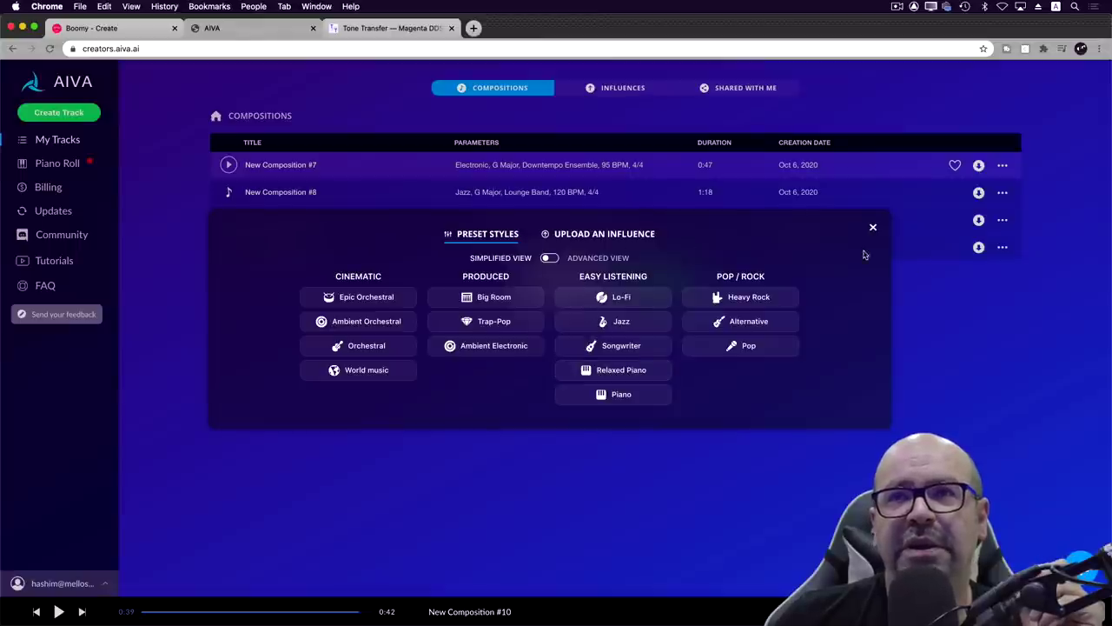
left_click(599, 257)
left_click(797, 298)
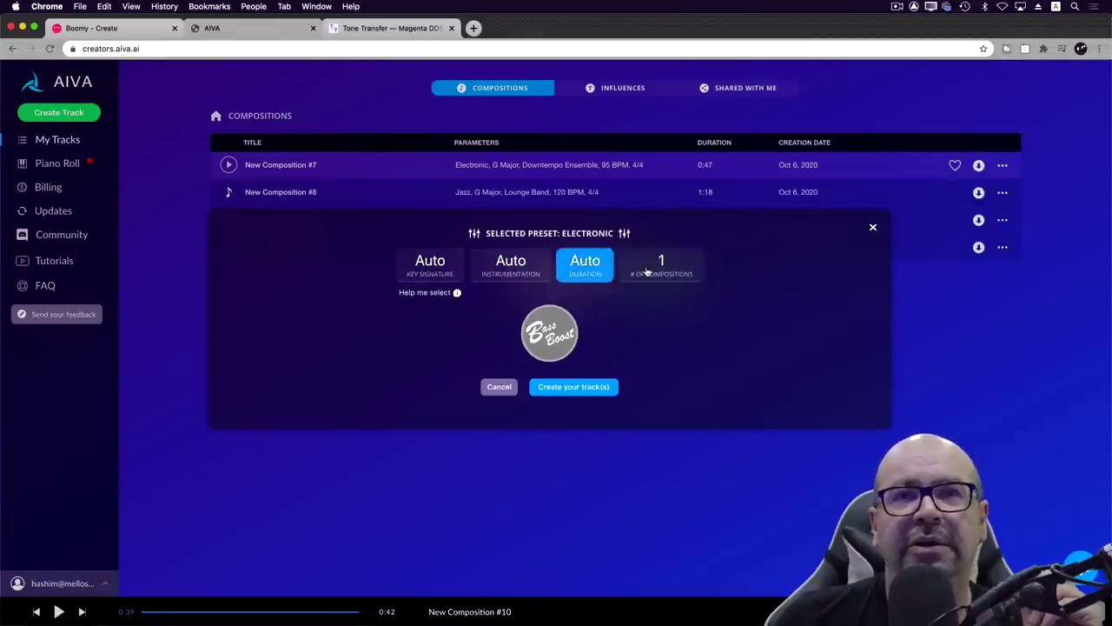
left_click(589, 268)
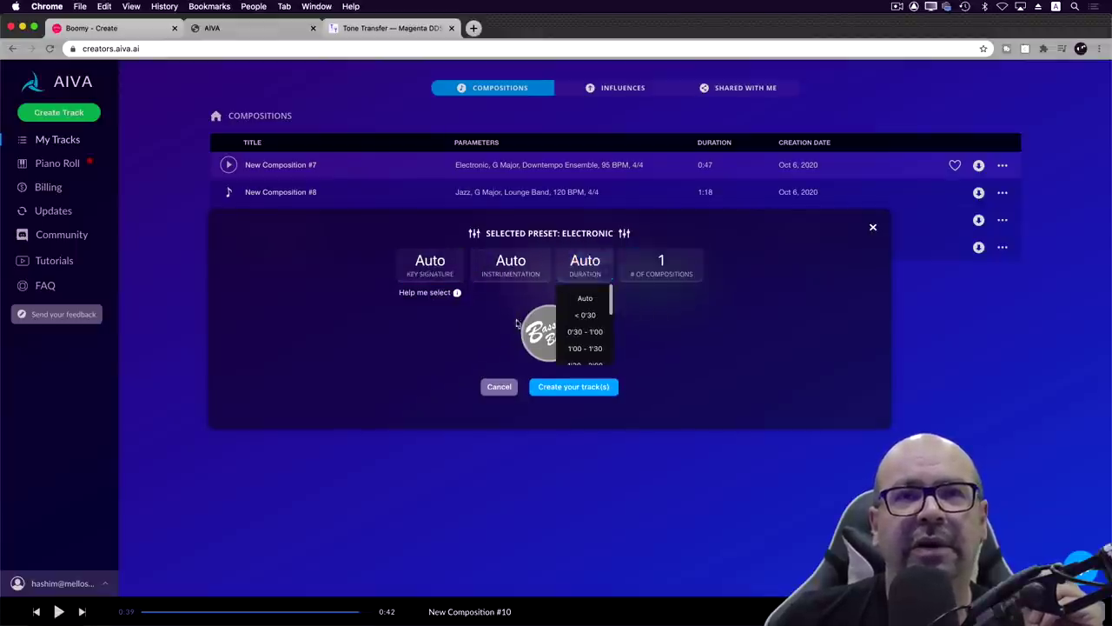
left_click(597, 298)
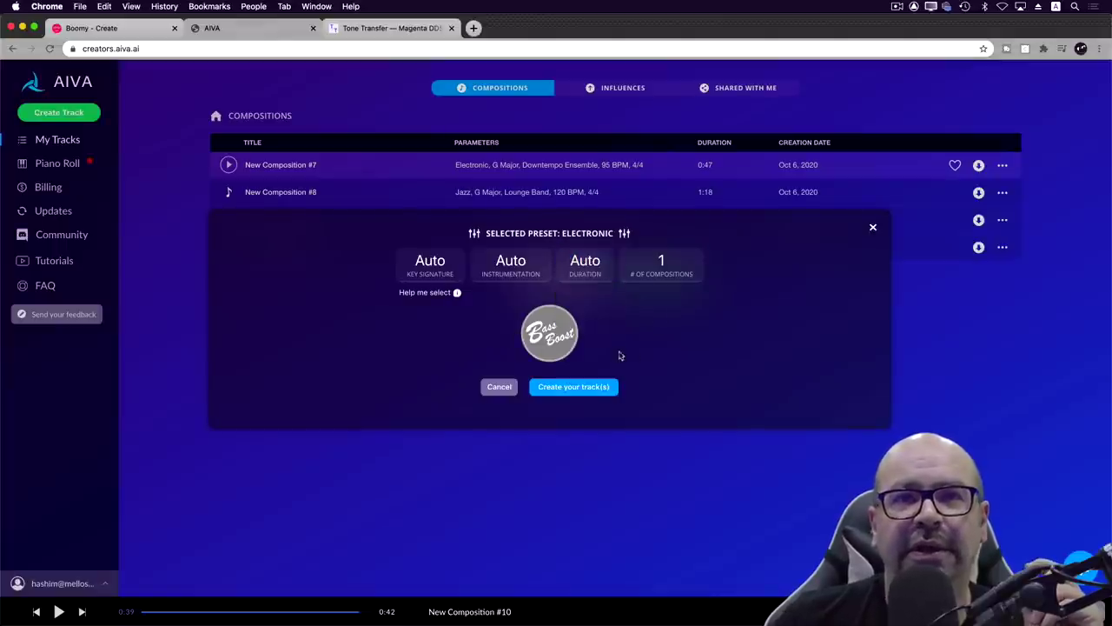
left_click(591, 387)
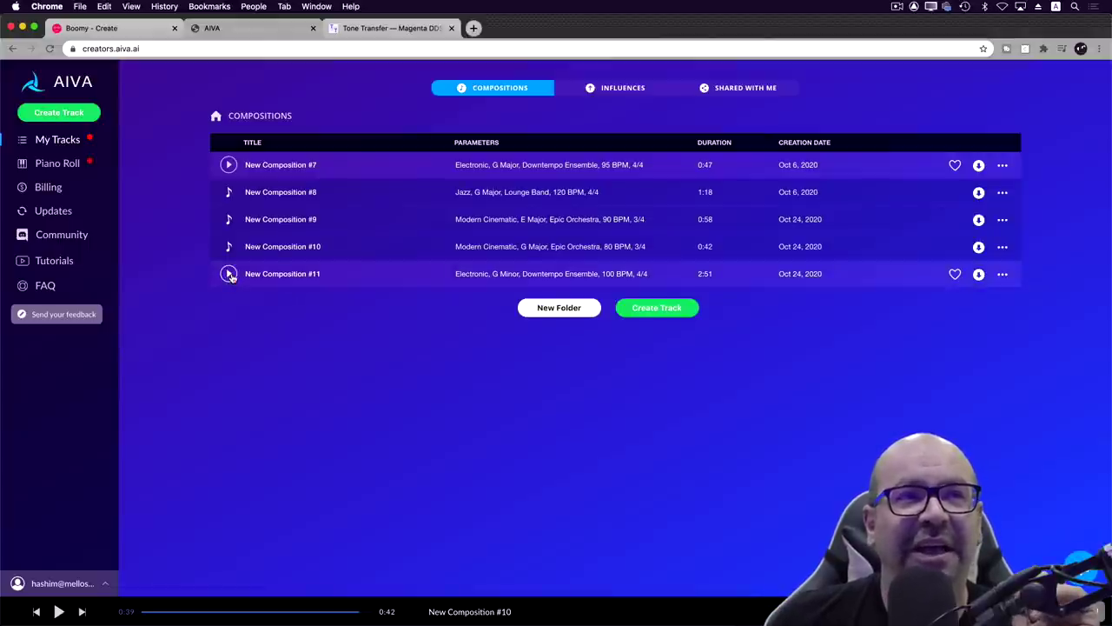
- Play New Composition #11, view its C, Bridge and B sections in the piano roll, and pause playback
left_click(229, 274)
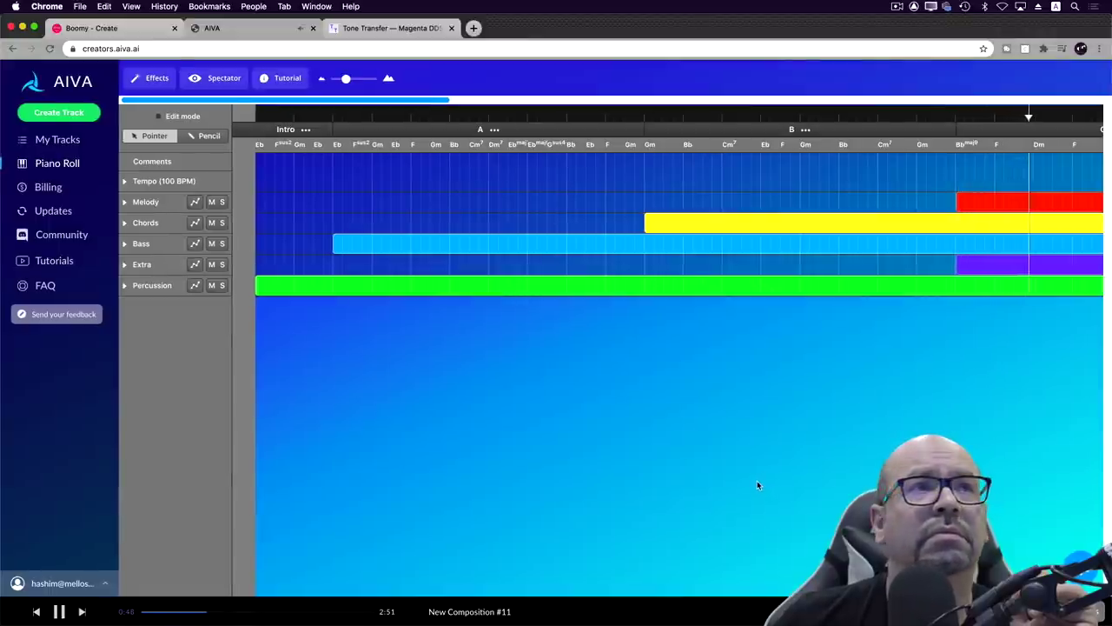
left_click_drag(429, 105, 642, 104)
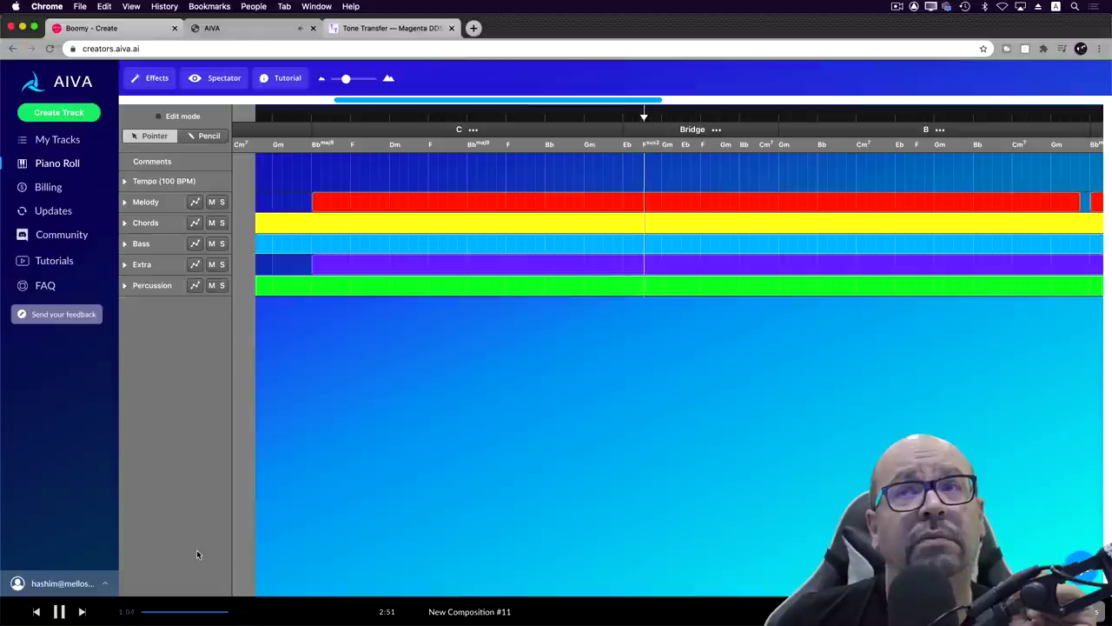
left_click(58, 612)
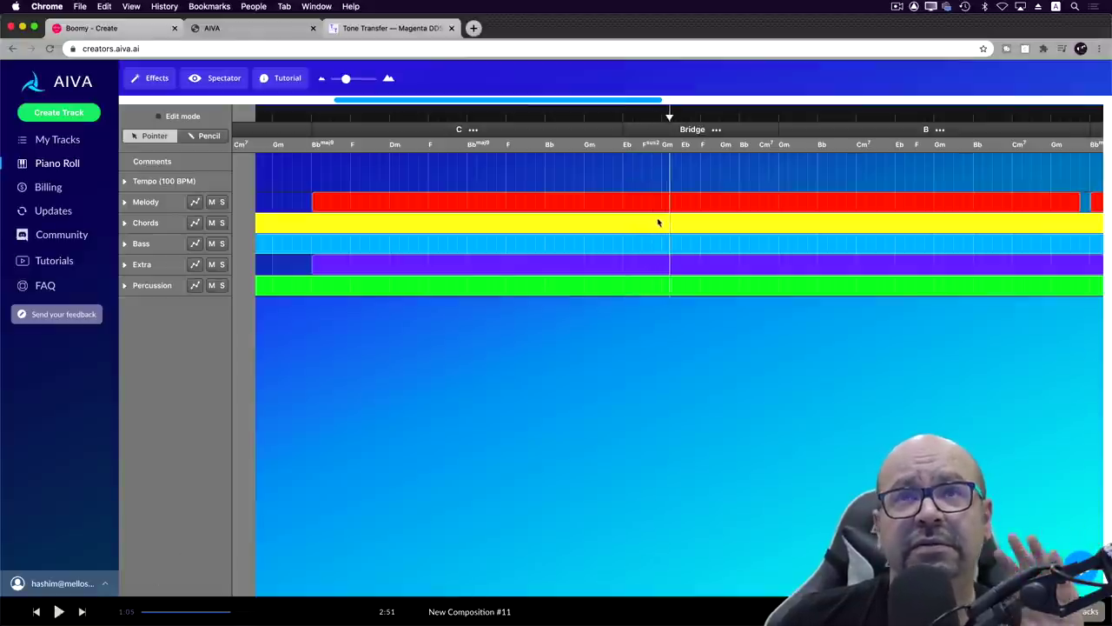
left_click(665, 129)
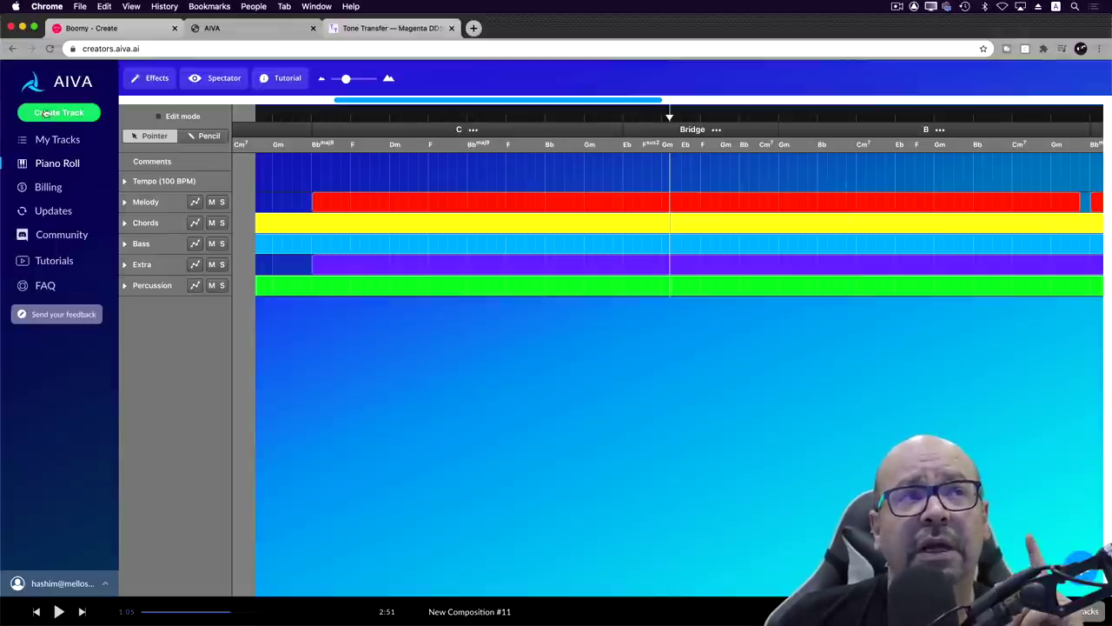
- Return to the track list and delete chopin_Nocturne_b49i from the influences
left_click(58, 144)
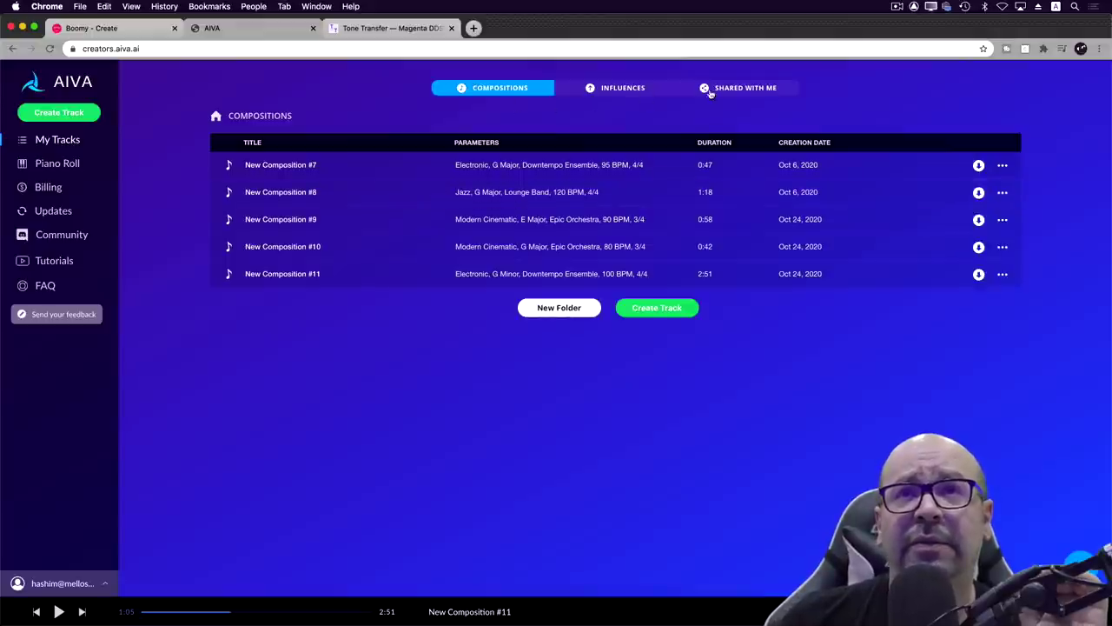
left_click(645, 94)
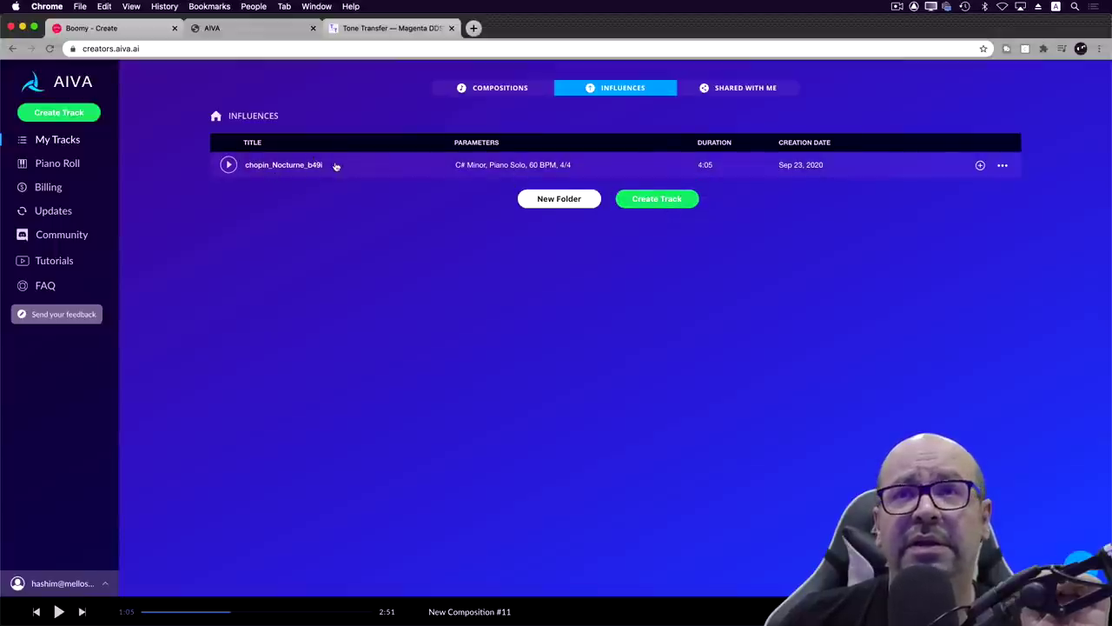
left_click(1003, 165)
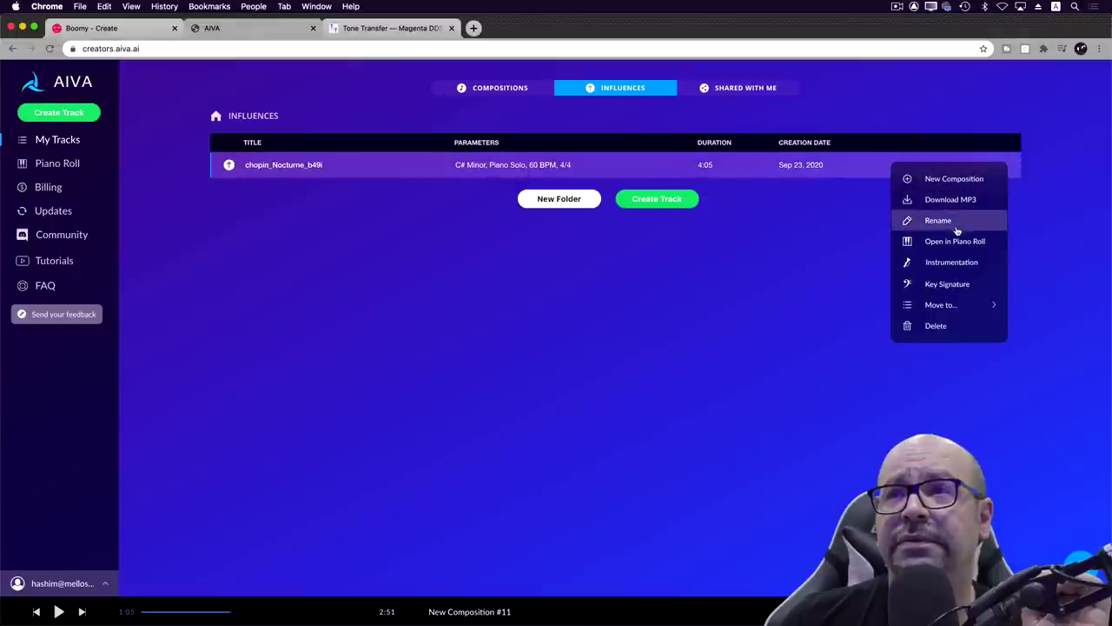
left_click(956, 326)
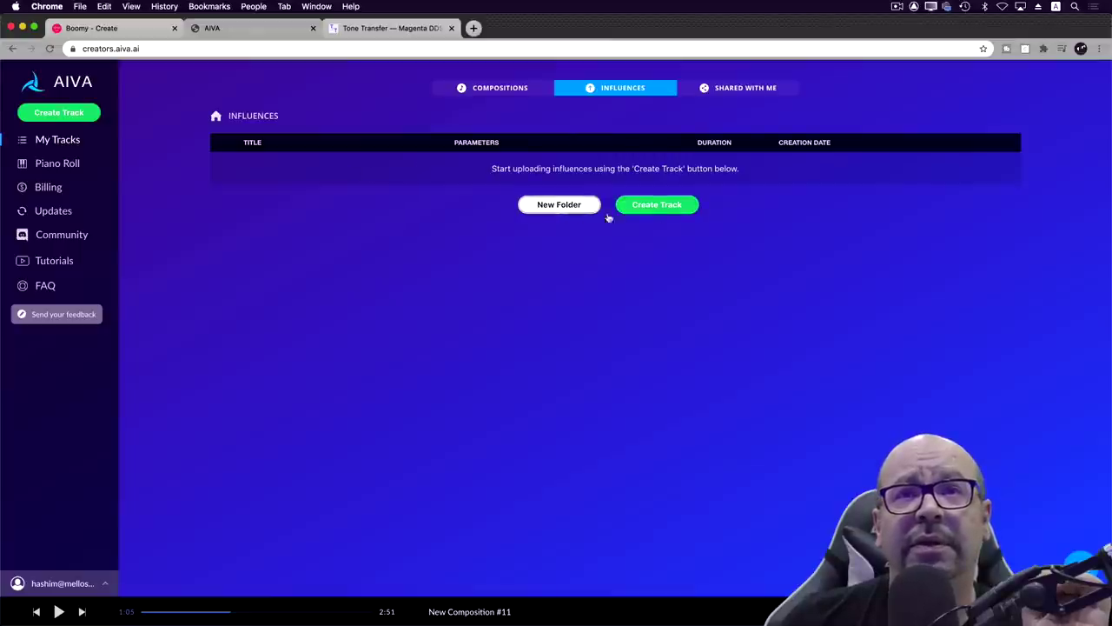
- Upload Chopin_Nocturne.midi from the Desktop as an influence for a new track and stop the playback of New Composition #12
left_click(663, 206)
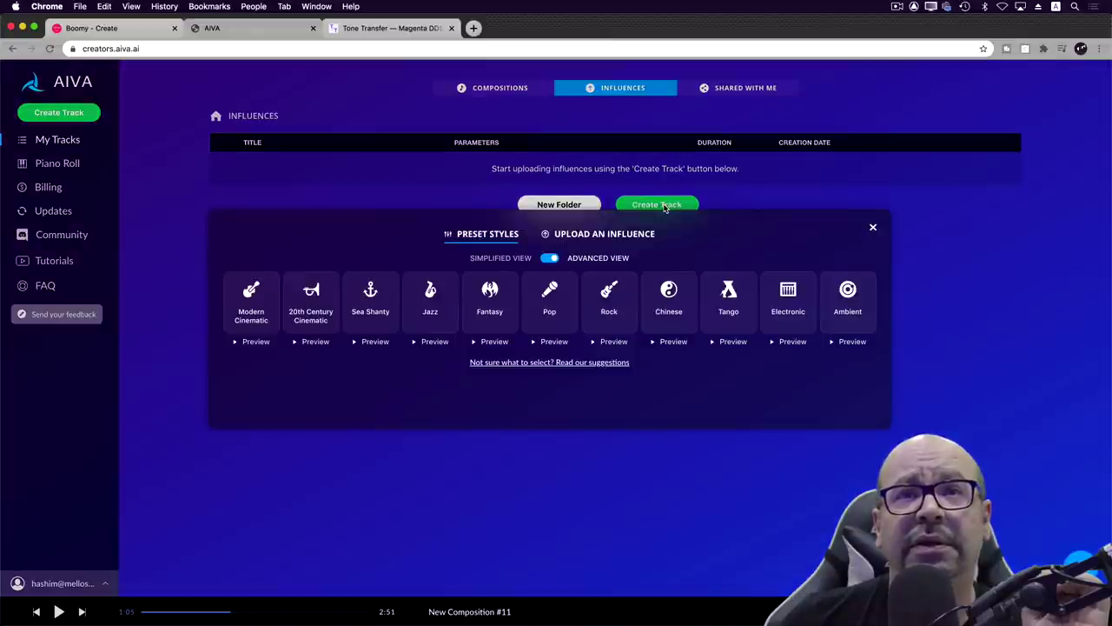
left_click(598, 235)
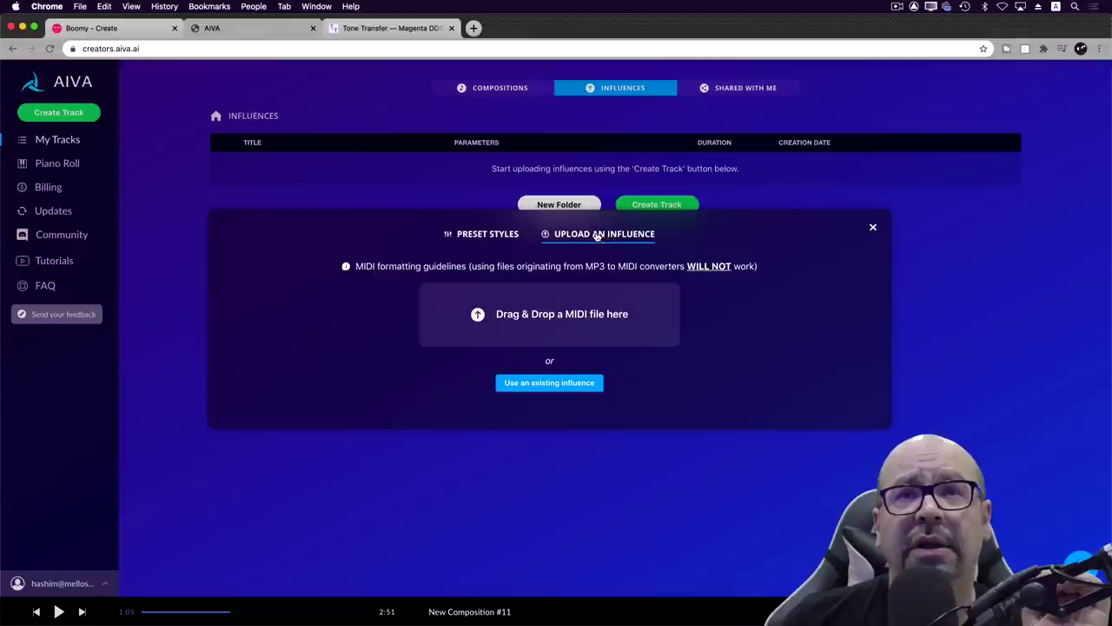
left_click(545, 321)
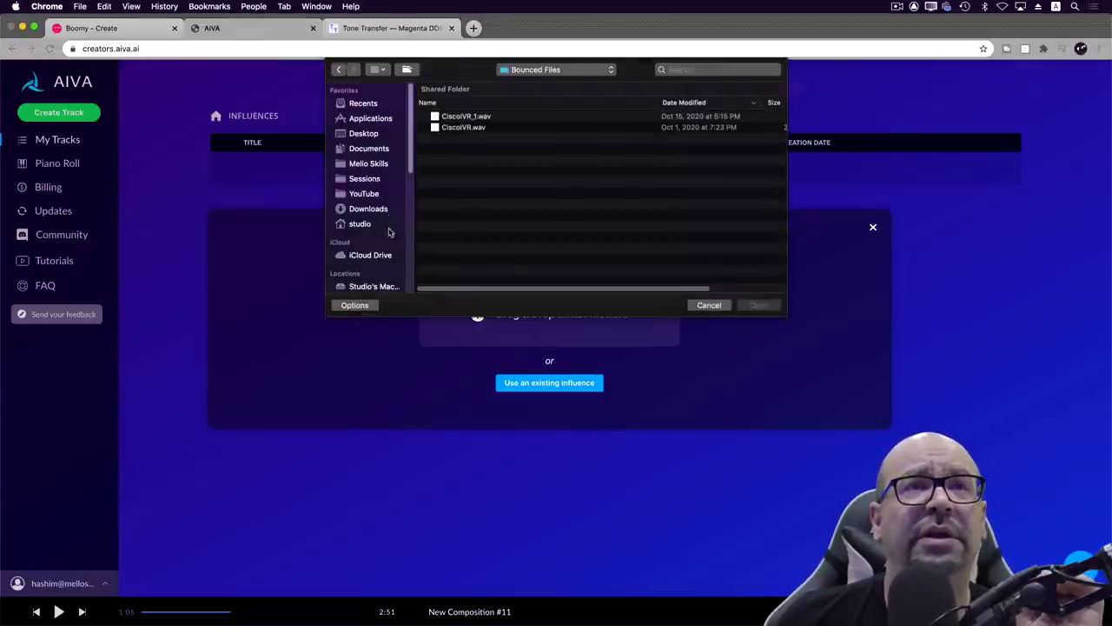
left_click(371, 134)
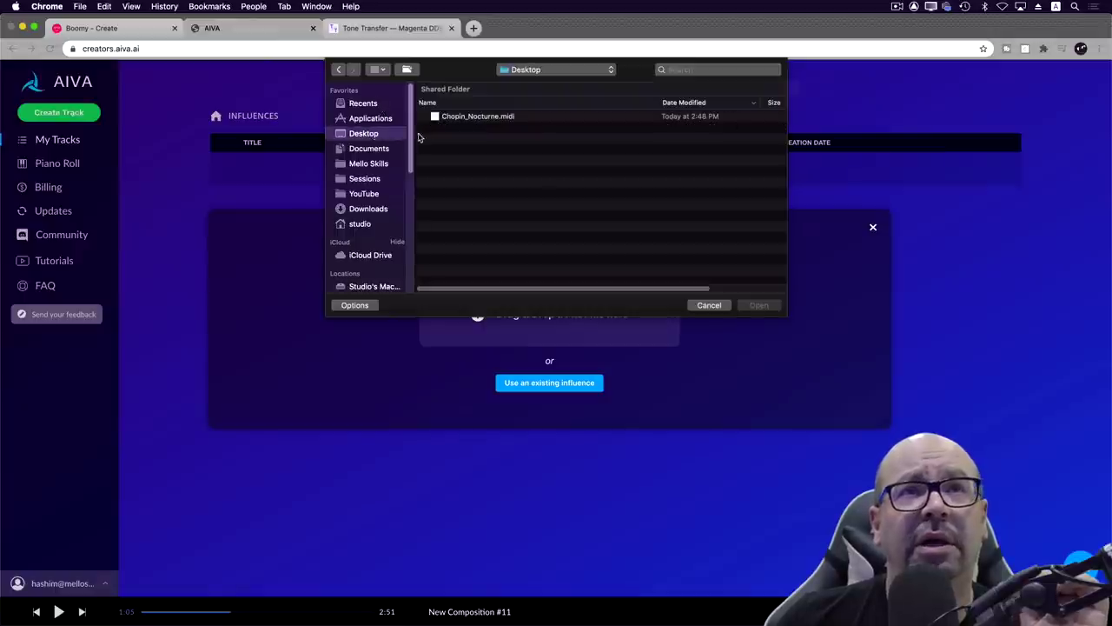
left_click(491, 117)
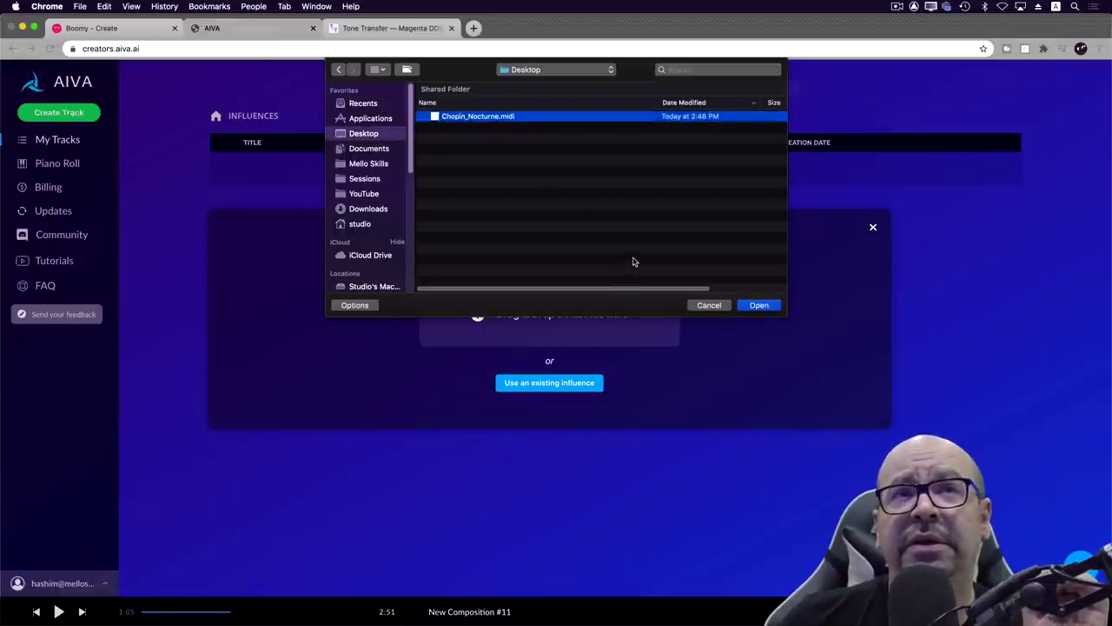
left_click(749, 307)
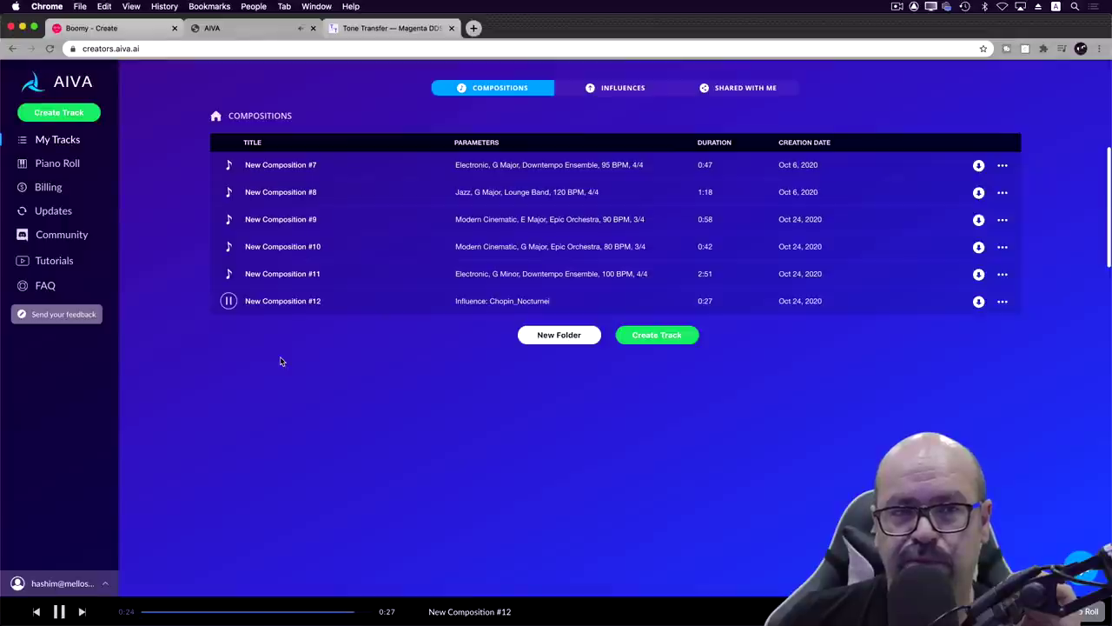
left_click(228, 301)
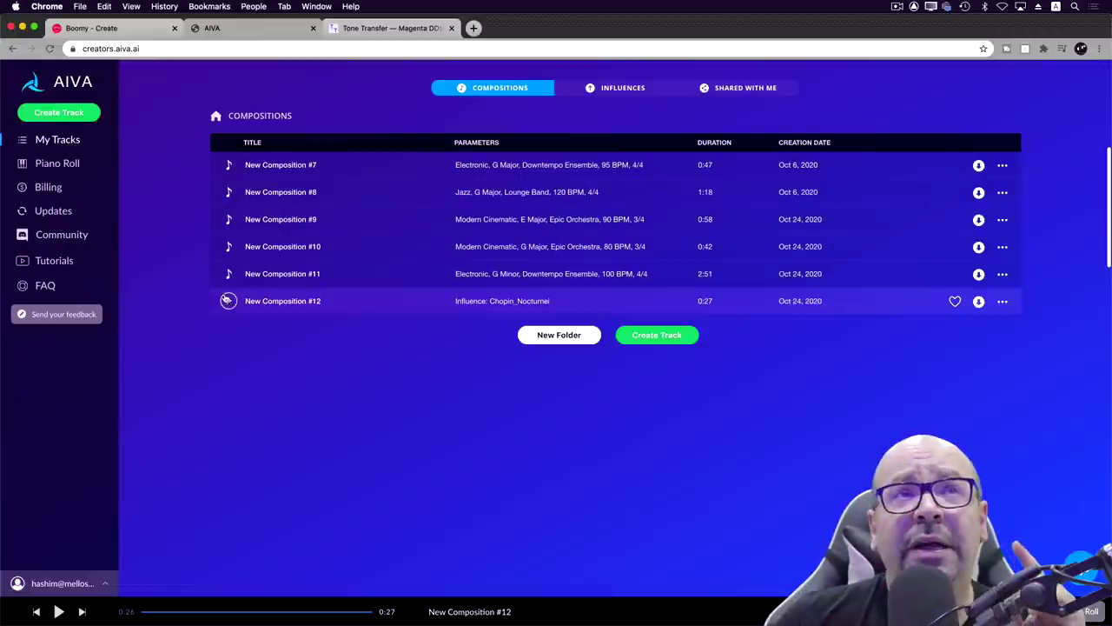
- Switch to Tone Transfer, choose the Cello performing clip as input and play it
left_click(395, 29)
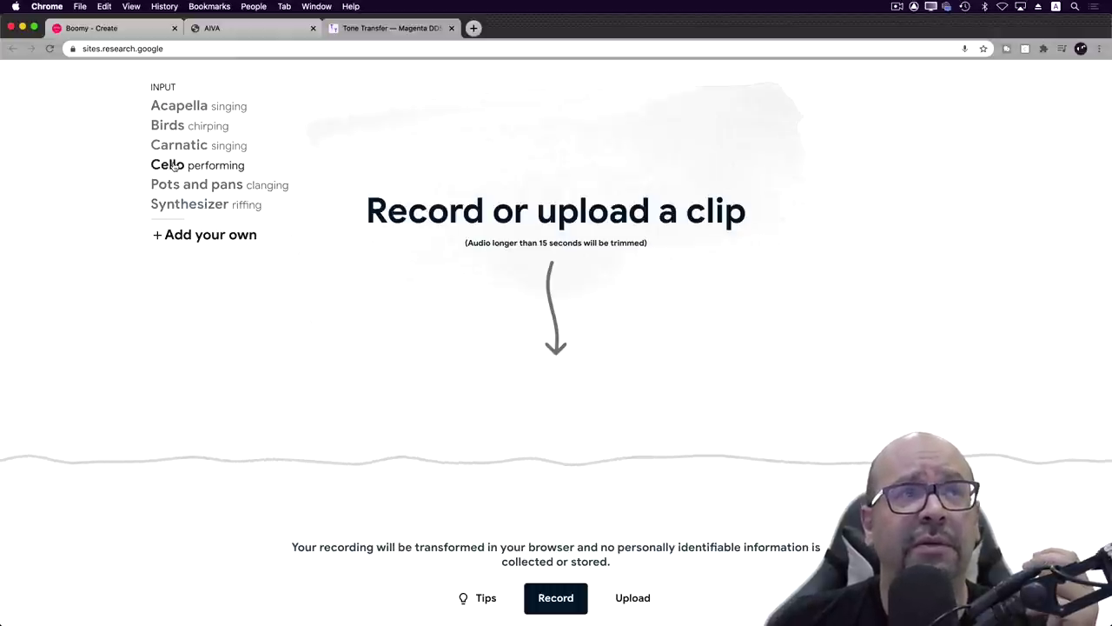
left_click(173, 165)
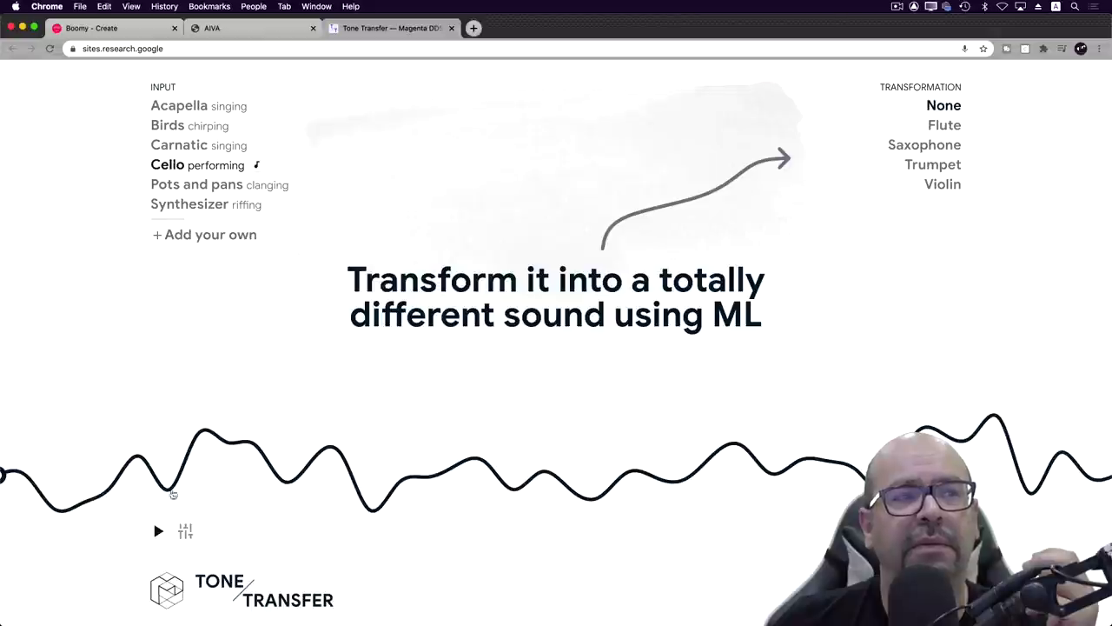
left_click(158, 532)
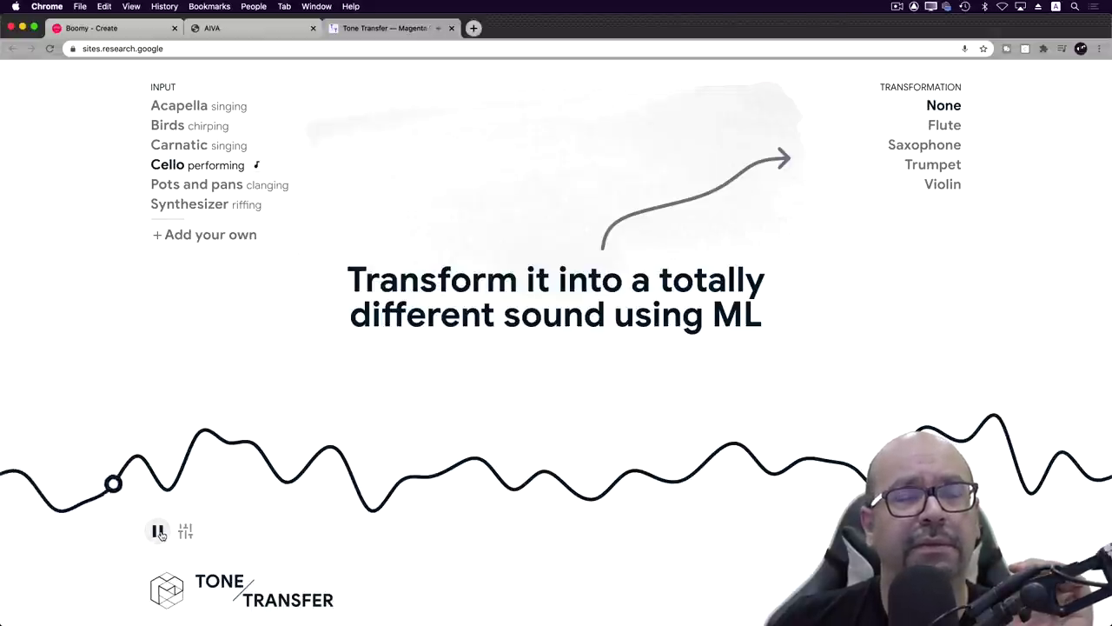